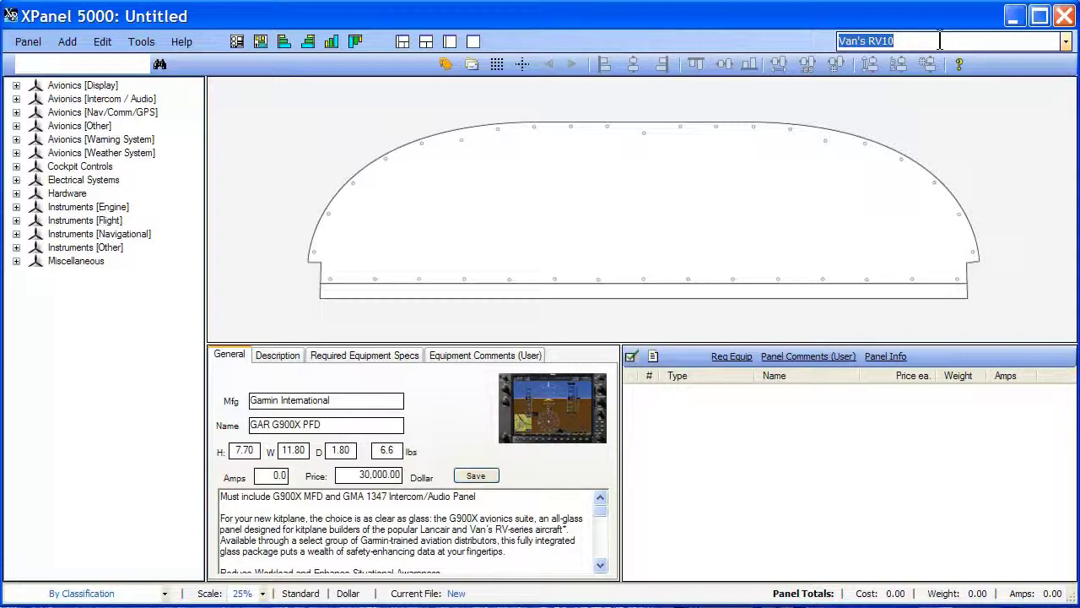
# Replace the panel template with Lancair ES-P Plus2 [Aerotronics].
pyautogui.click(940, 40)
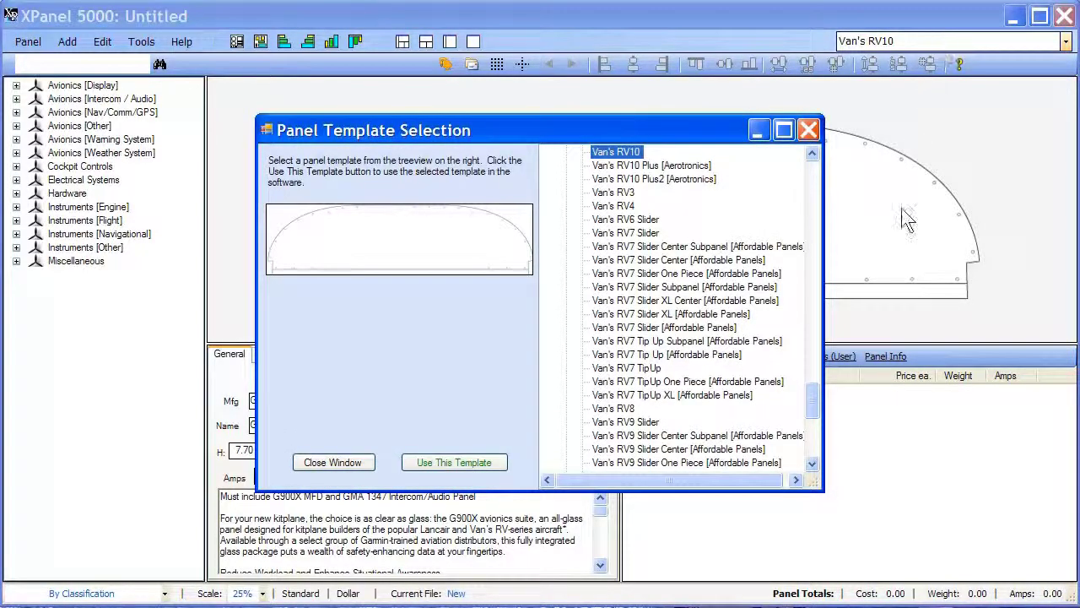
pyautogui.moveTo(814, 403); pyautogui.dragTo(830, 314)
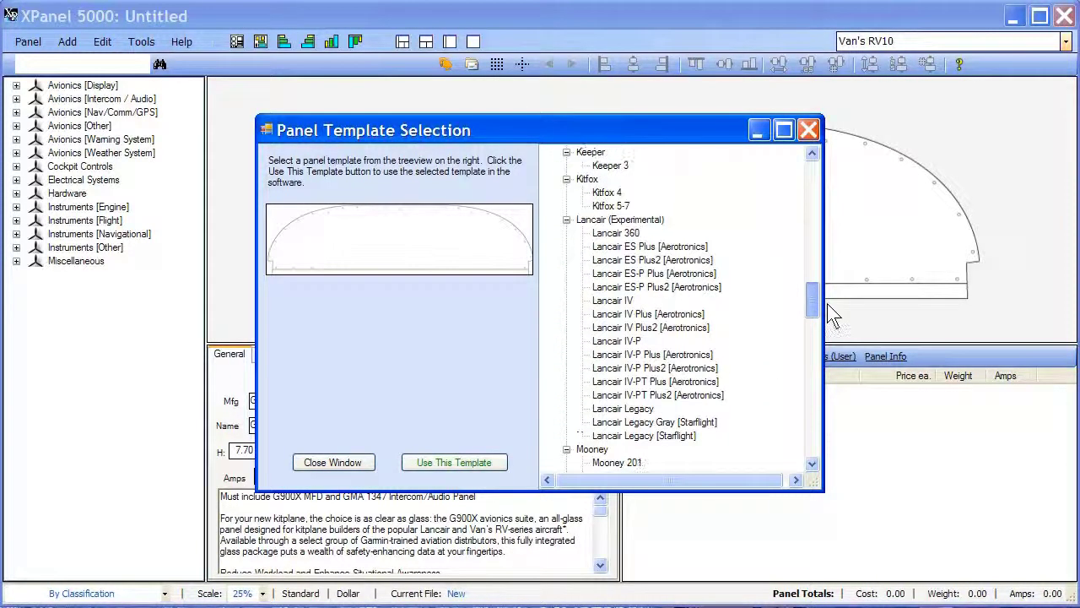
pyautogui.click(651, 286)
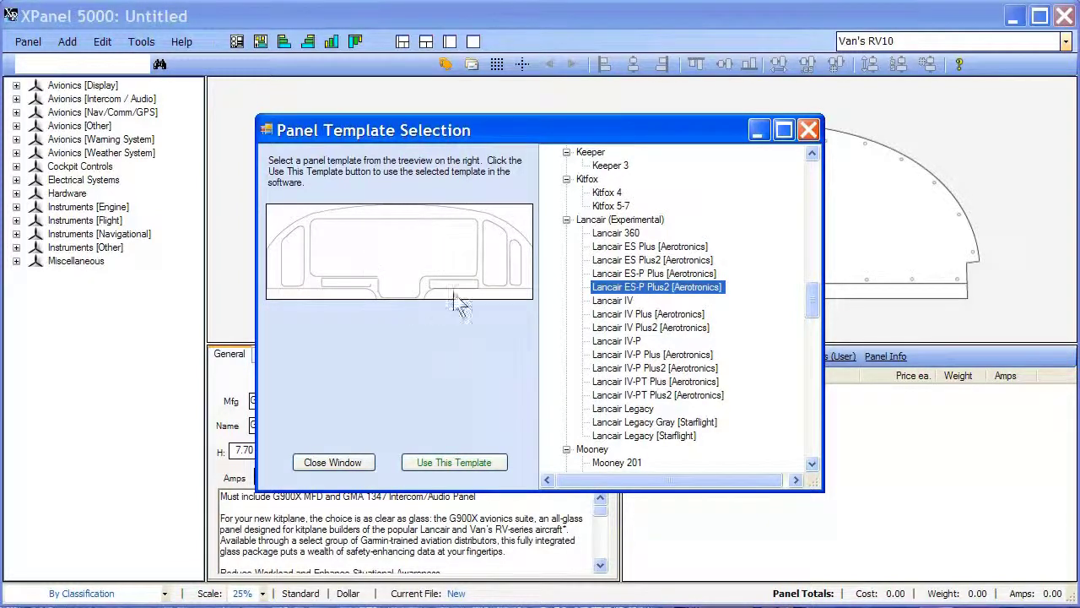
pyautogui.click(446, 463)
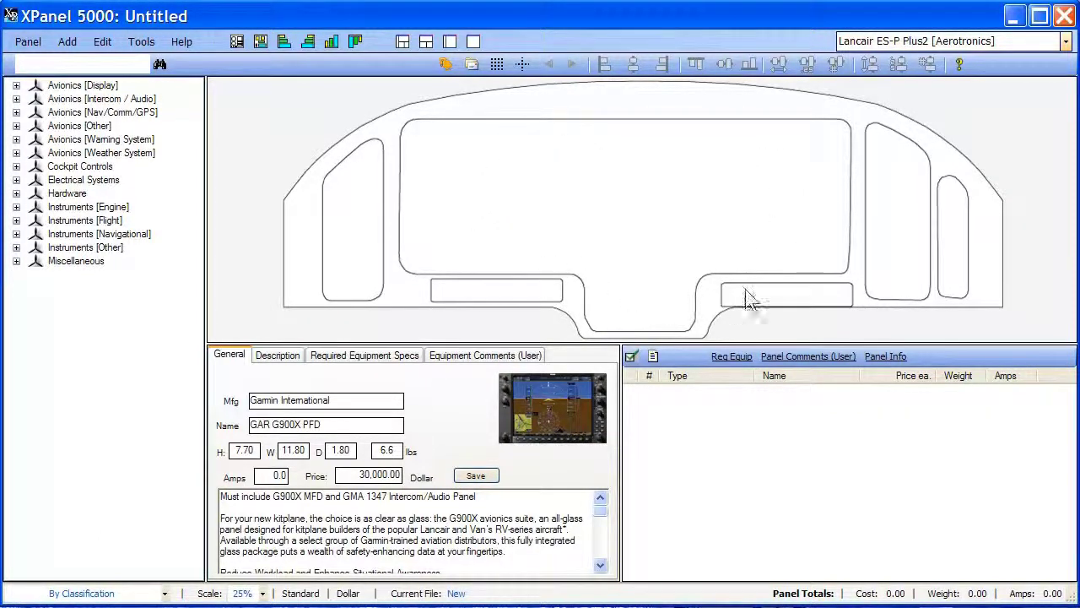
pyautogui.click(604, 149)
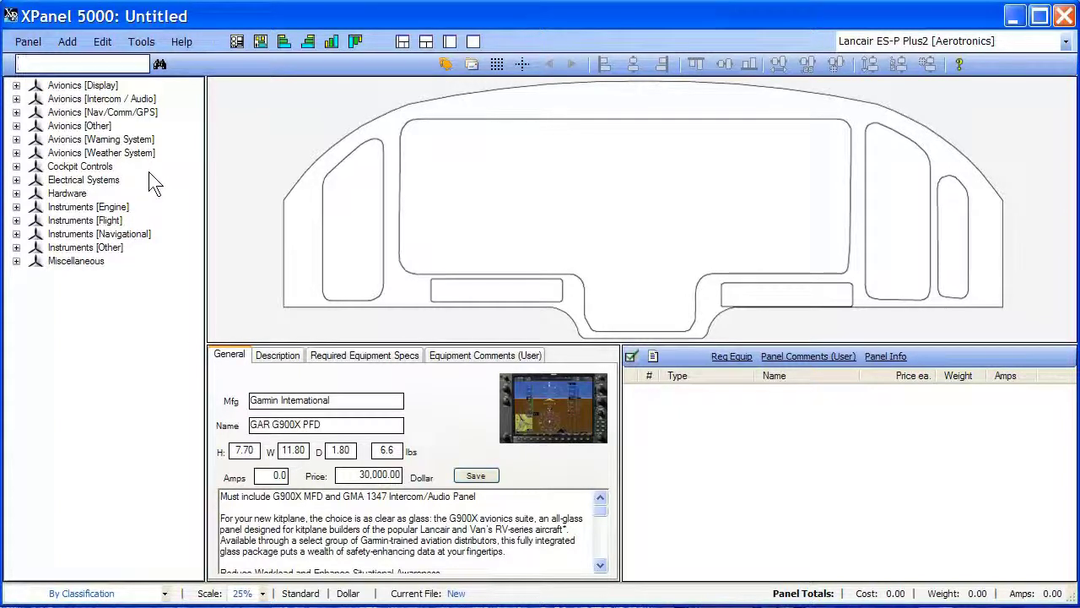
# Place a GAR G900X PFD from the primary flight displays in the left half of the panel's large central cutout.
pyautogui.click(17, 86)
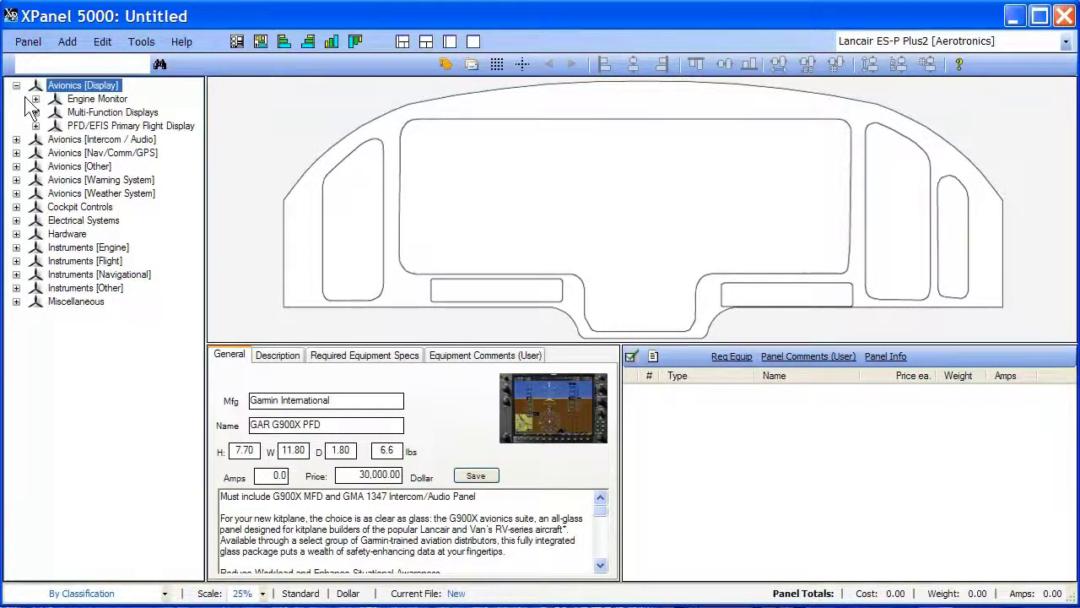
pyautogui.click(36, 126)
pyautogui.moveTo(194, 185); pyautogui.dragTo(213, 315)
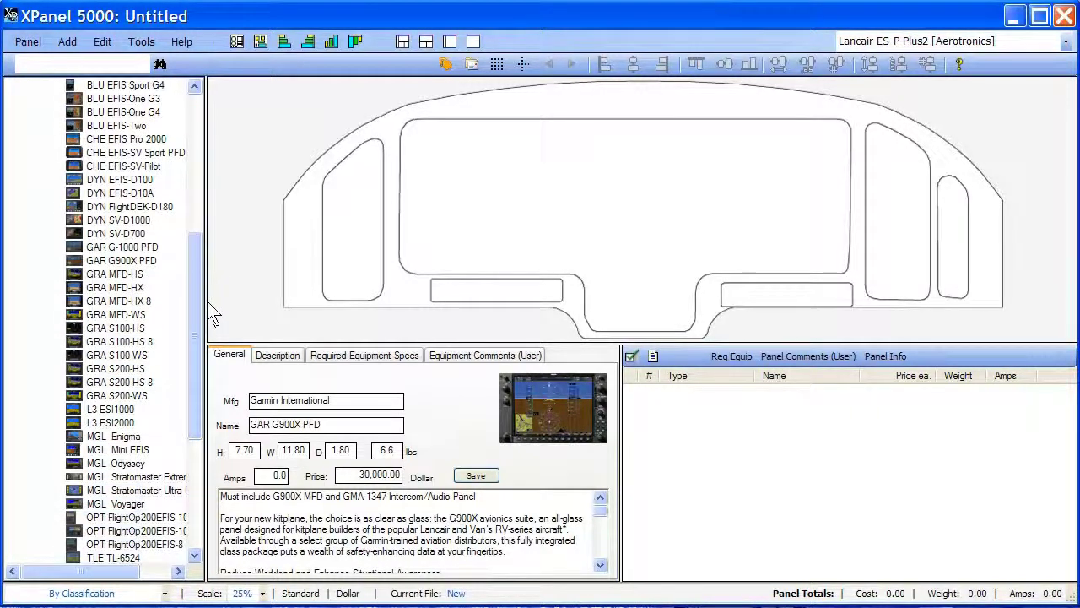
pyautogui.moveTo(118, 260); pyautogui.dragTo(325, 249)
pyautogui.moveTo(375, 220); pyautogui.dragTo(525, 196)
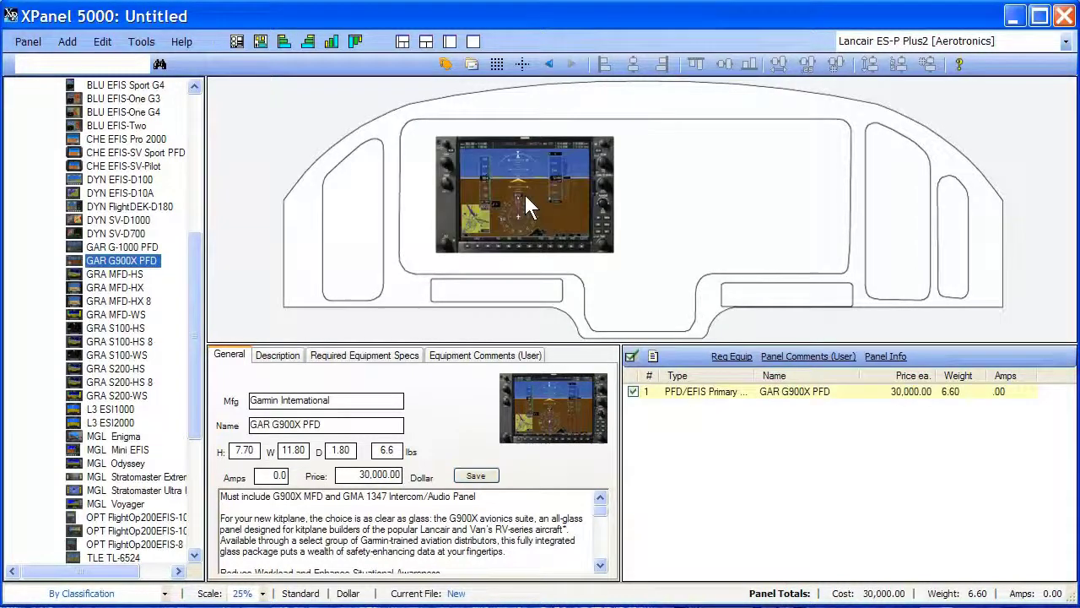
# Place a GAR G900X MFD from the multi-function displays in the right half of the large central cutout.
pyautogui.moveTo(192, 295); pyautogui.dragTo(197, 152)
pyautogui.click(36, 111)
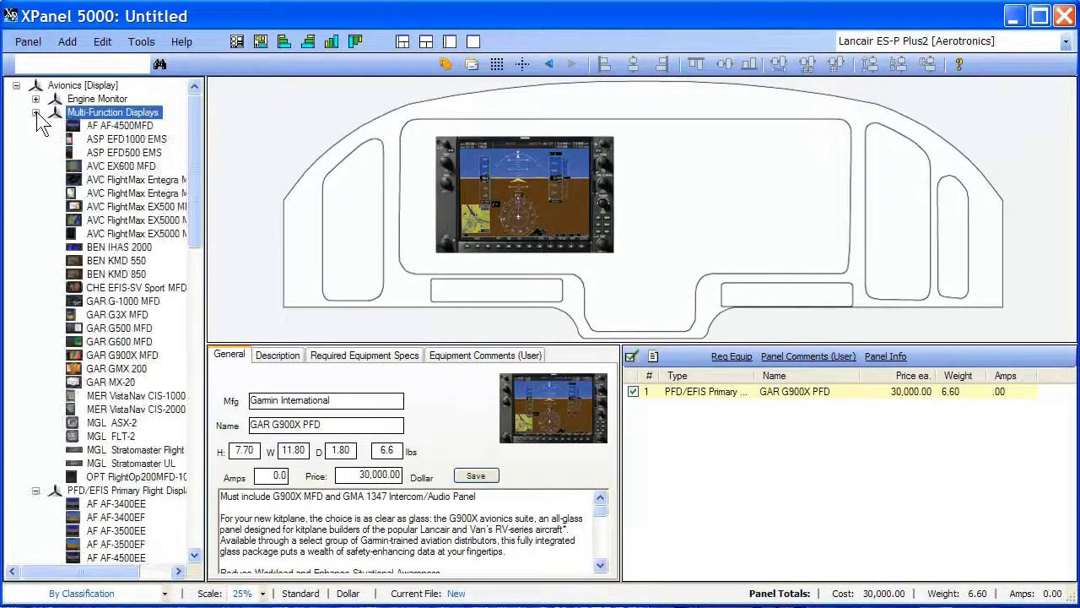
pyautogui.moveTo(78, 359); pyautogui.dragTo(741, 200)
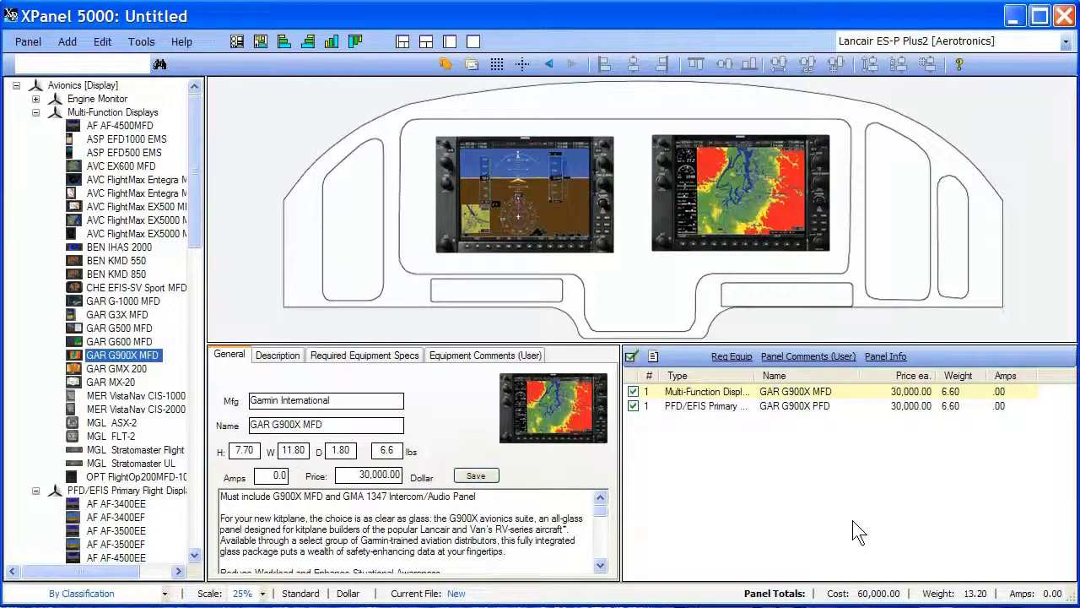
# Set the current draw of the placed GAR G900X PFD to 28 amps and save the equipment data.
pyautogui.click(556, 204)
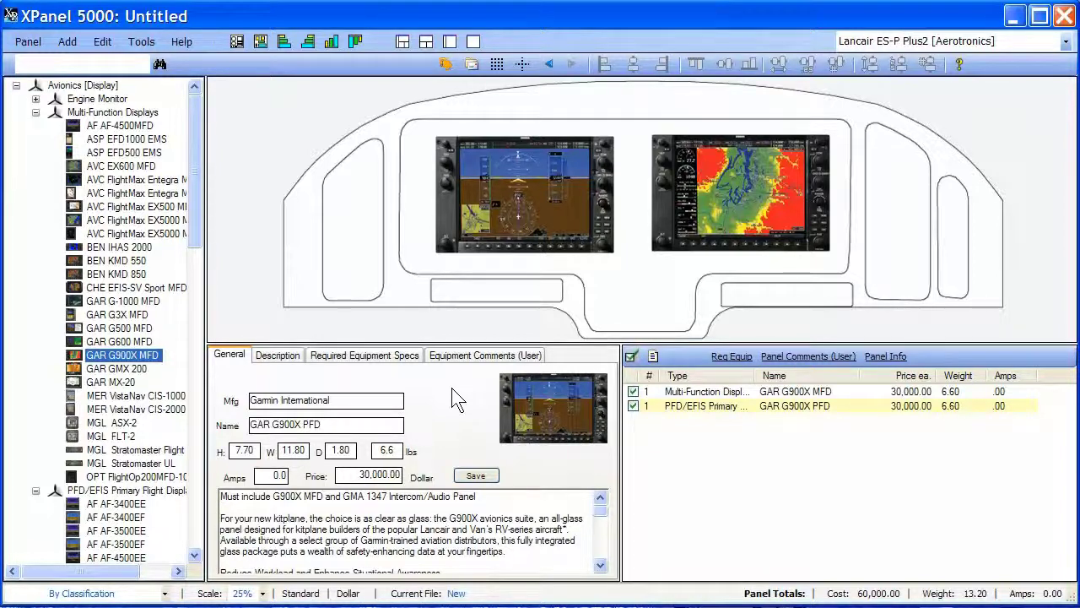
pyautogui.moveTo(260, 477); pyautogui.dragTo(300, 479)
pyautogui.write('28')
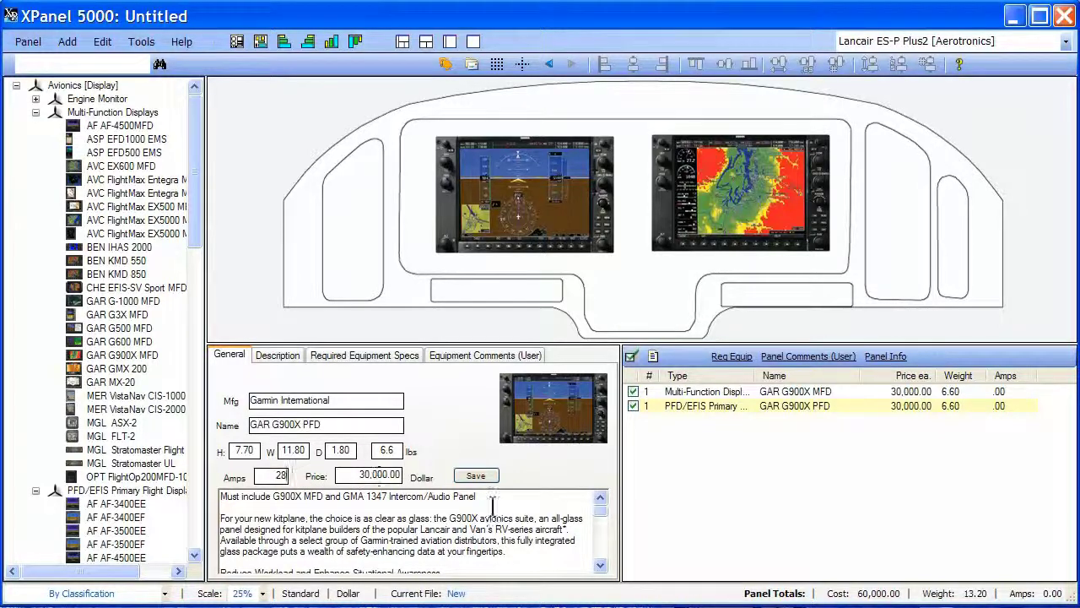
pyautogui.click(481, 478)
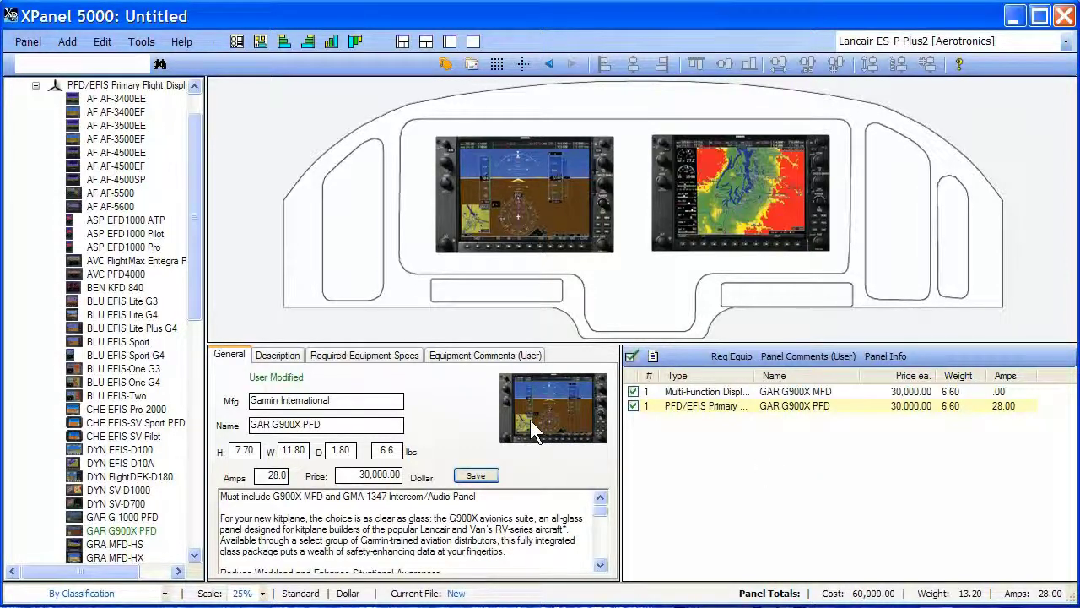
# Set the current draw of the placed GAR G900X MFD to 28 amps and save the equipment data.
pyautogui.click(751, 197)
pyautogui.doubleClick(266, 475)
pyautogui.write('28')
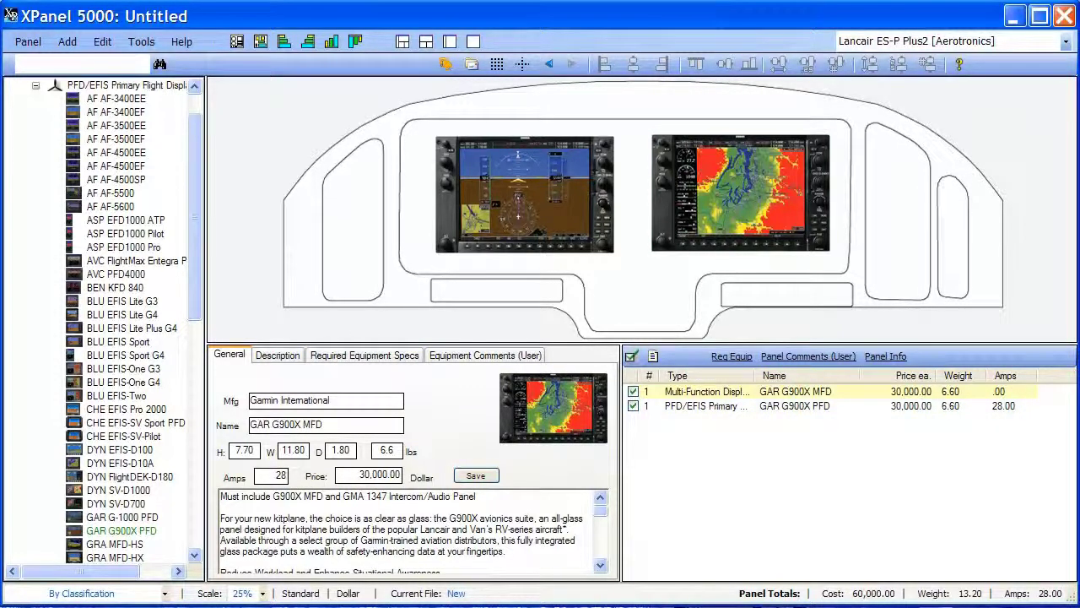
pyautogui.click(484, 477)
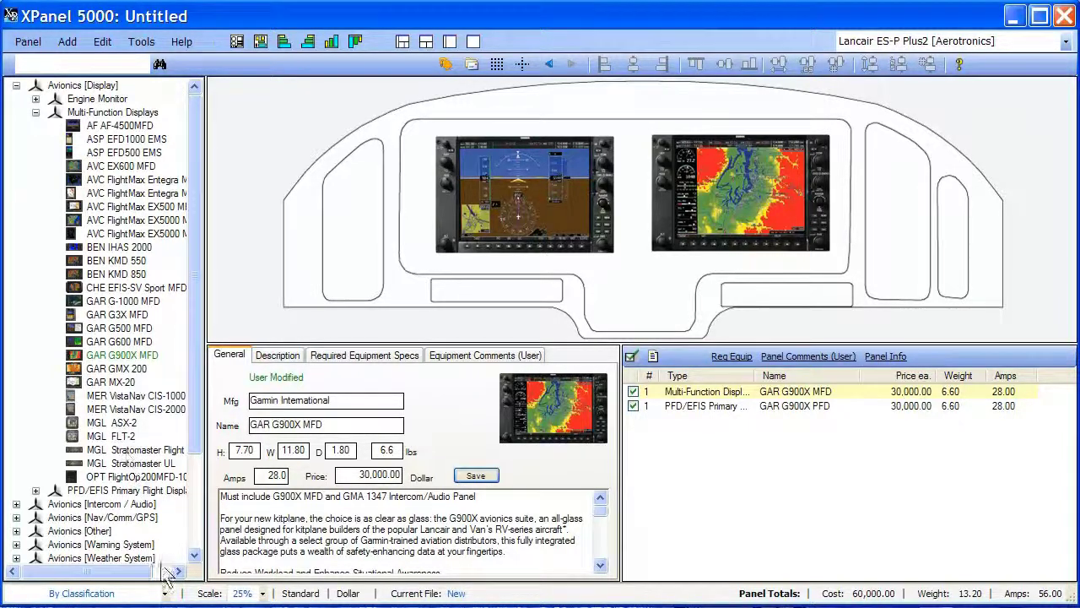
# List the equipment by manufacturer and place Garmin's GAR GMA 1347 audio panel between the two displays.
pyautogui.click(165, 593)
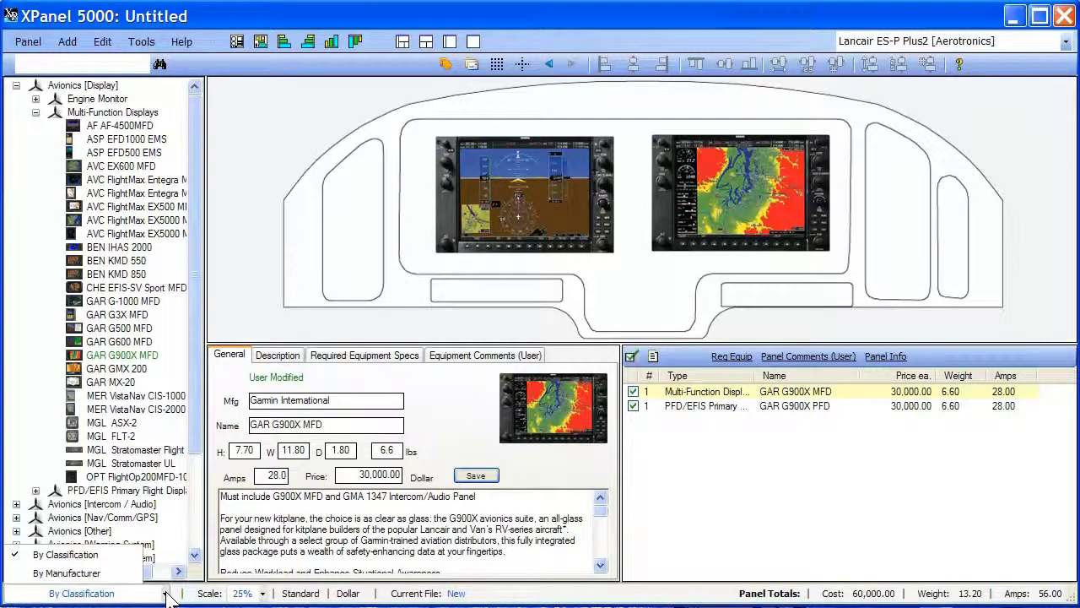
pyautogui.click(112, 572)
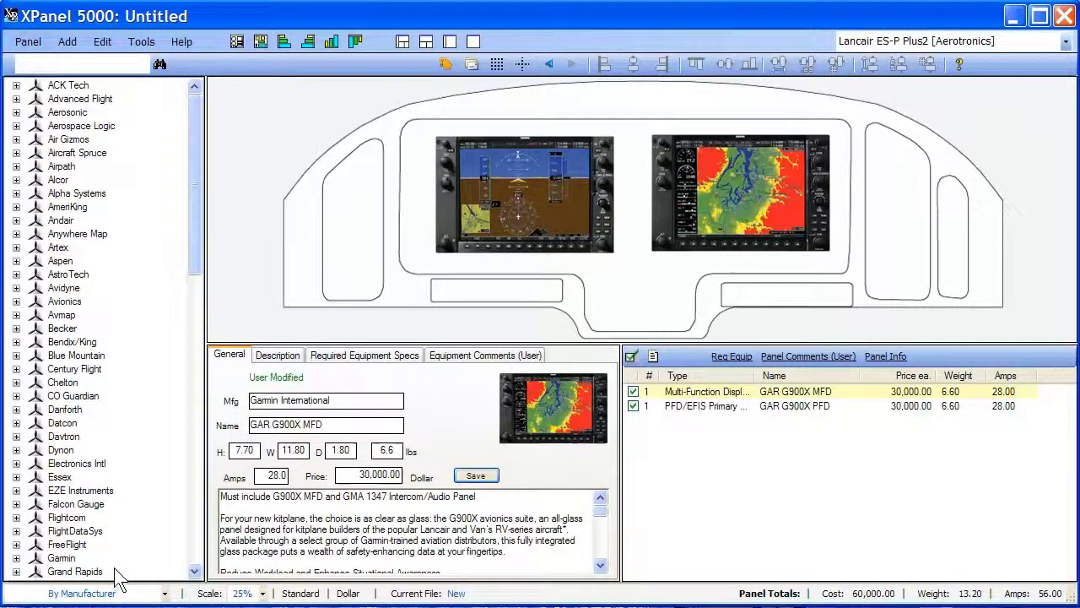
pyautogui.moveTo(196, 247); pyautogui.dragTo(189, 370)
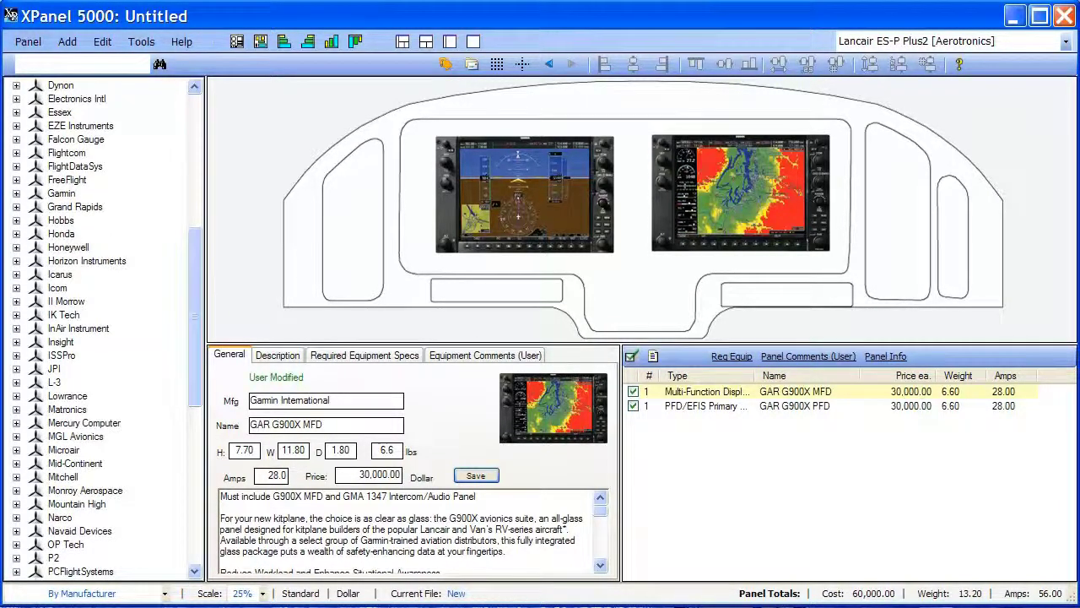
pyautogui.click(16, 194)
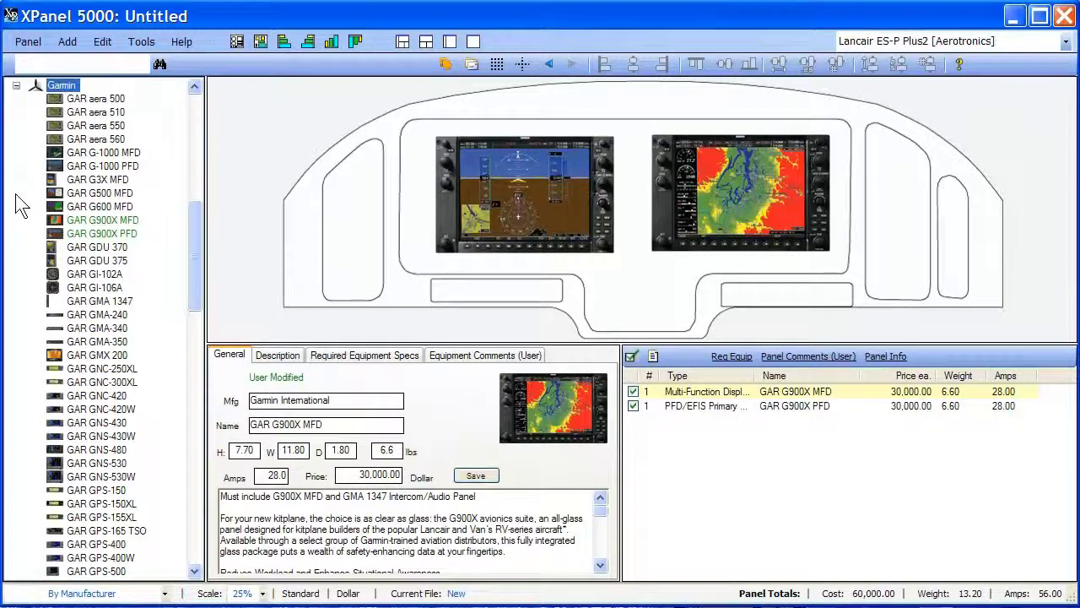
pyautogui.moveTo(84, 301); pyautogui.dragTo(635, 227)
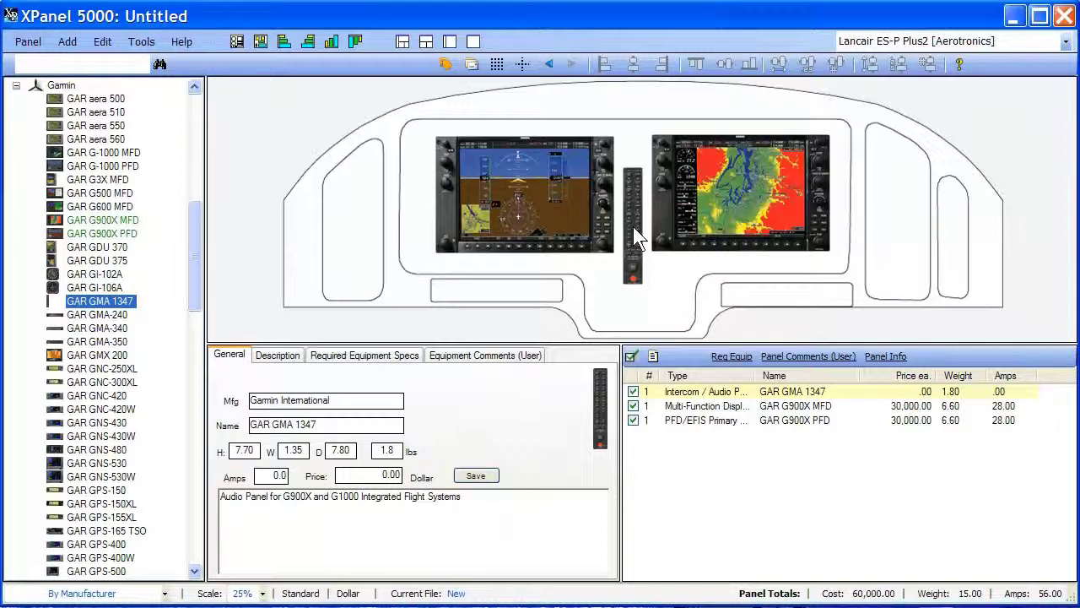
# Select the PFD, the audio panel and the MFD together and shift the group slightly within the central cutout.
pyautogui.click(474, 171)
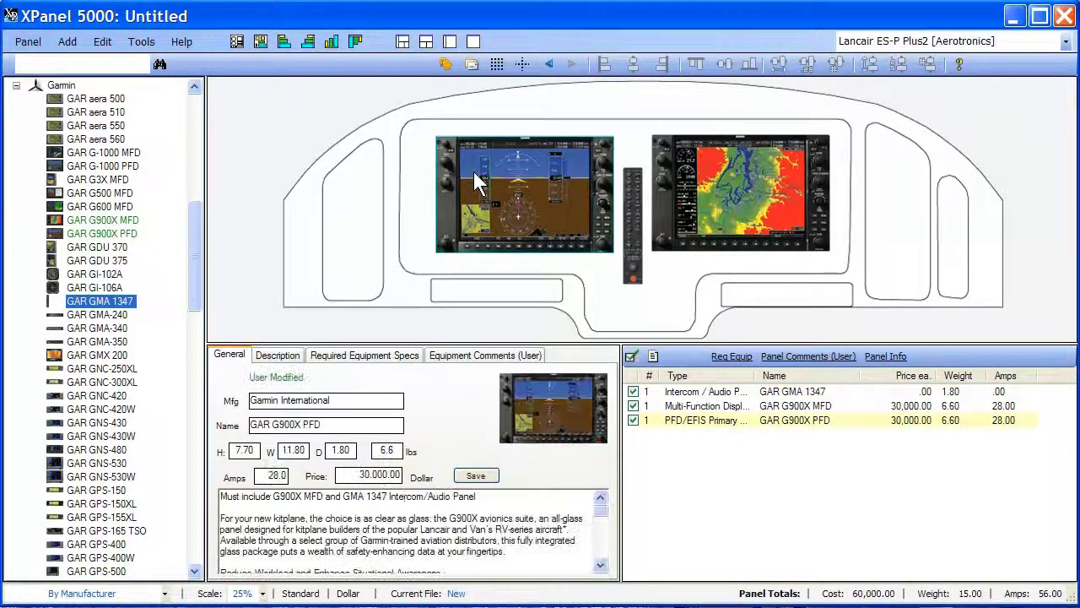
pyautogui.click(633, 217)
pyautogui.click(739, 205)
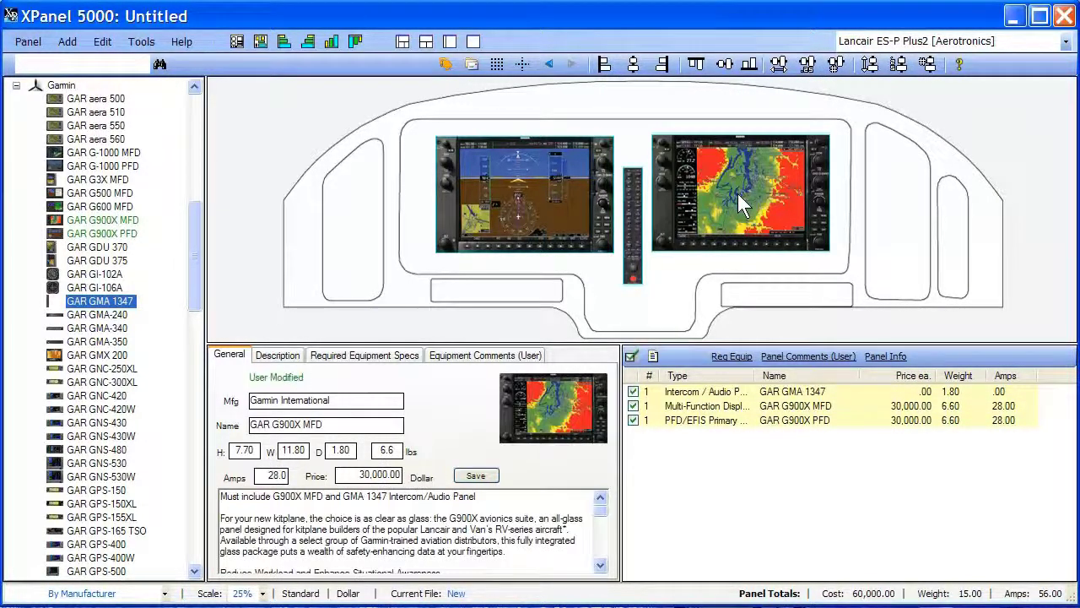
pyautogui.moveTo(737, 194)
pyautogui.mouseDown()
pyautogui.moveTo(735, 221)
pyautogui.moveTo(768, 200)
pyautogui.moveTo(722, 195)
pyautogui.moveTo(739, 194)
pyautogui.mouseUp()
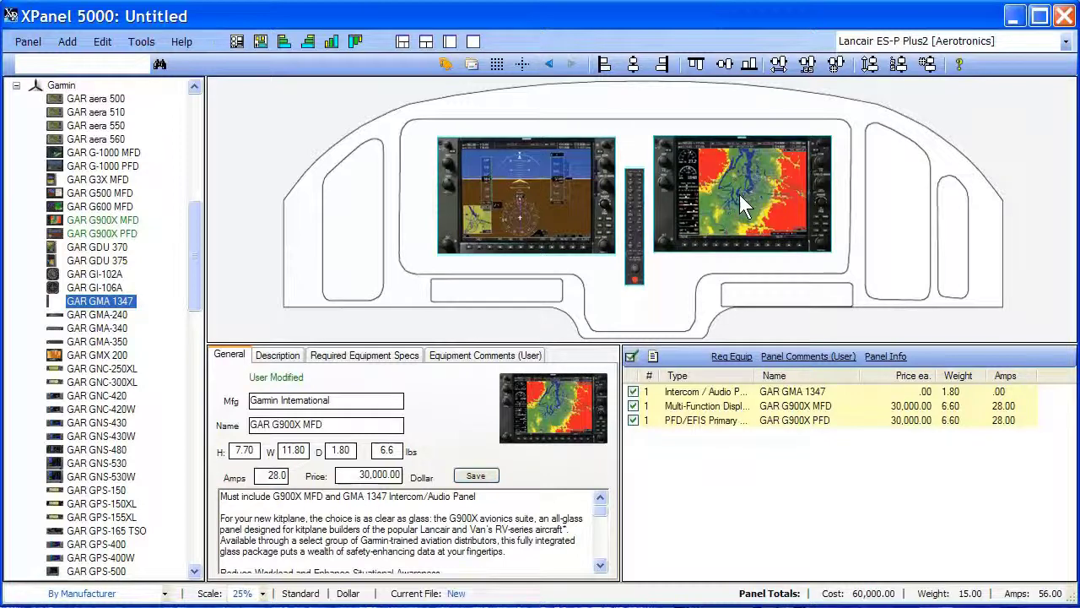
# Shift the two displays slightly without the audio panel, and add it back to the selection to nudge all three.
pyautogui.click(634, 206)
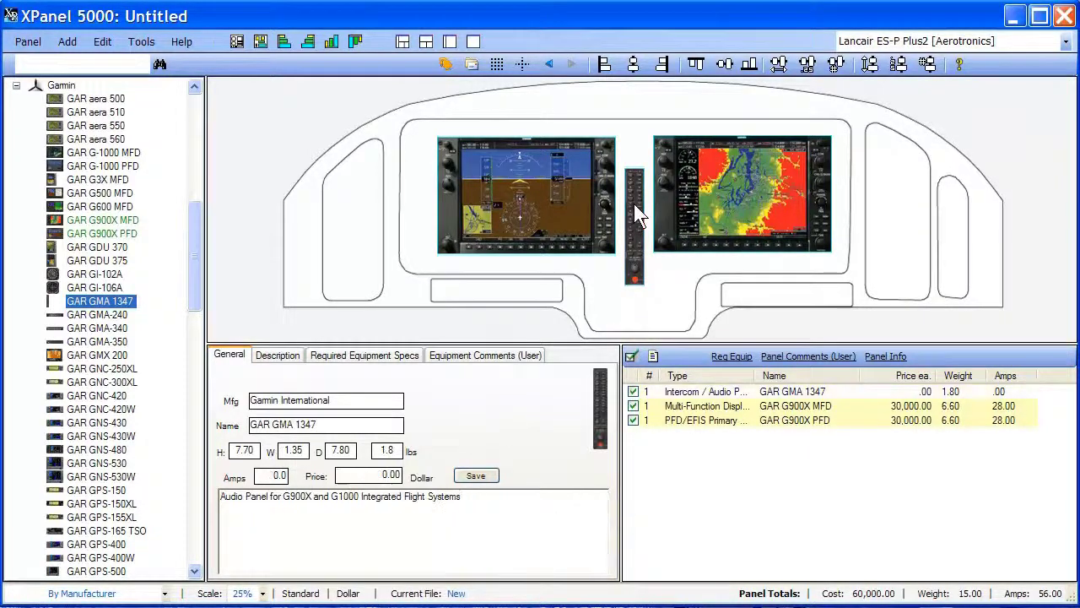
pyautogui.moveTo(721, 192)
pyautogui.mouseDown()
pyautogui.moveTo(718, 184)
pyautogui.moveTo(777, 222)
pyautogui.moveTo(723, 179)
pyautogui.moveTo(726, 209)
pyautogui.moveTo(731, 190)
pyautogui.mouseUp()
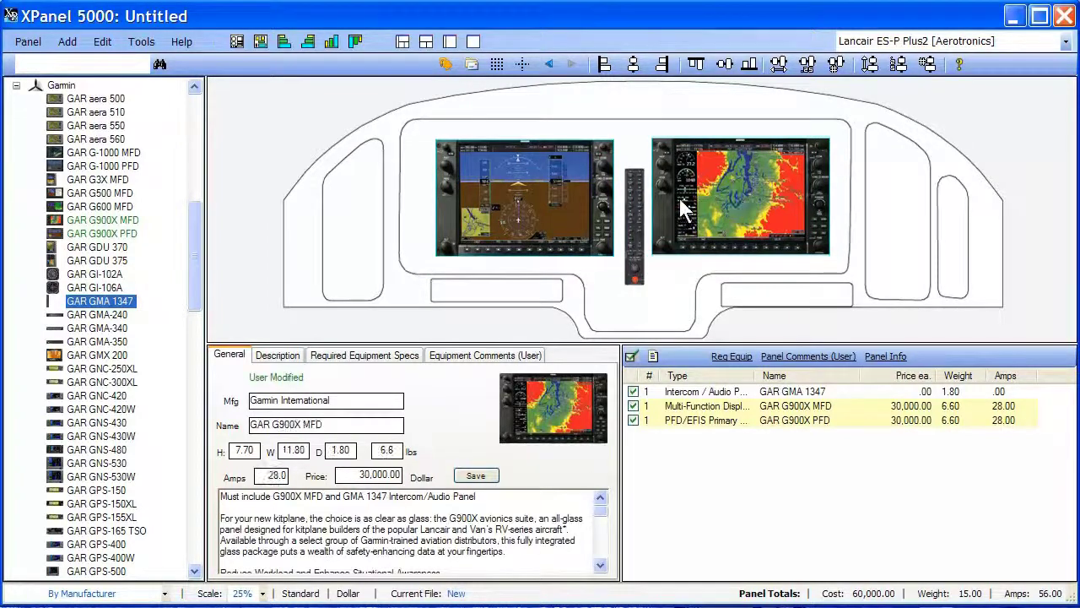
pyautogui.click(636, 206)
pyautogui.moveTo(727, 191)
pyautogui.mouseDown()
pyautogui.moveTo(726, 211)
pyautogui.moveTo(747, 183)
pyautogui.moveTo(714, 182)
pyautogui.moveTo(732, 192)
pyautogui.moveTo(723, 182)
pyautogui.mouseUp()
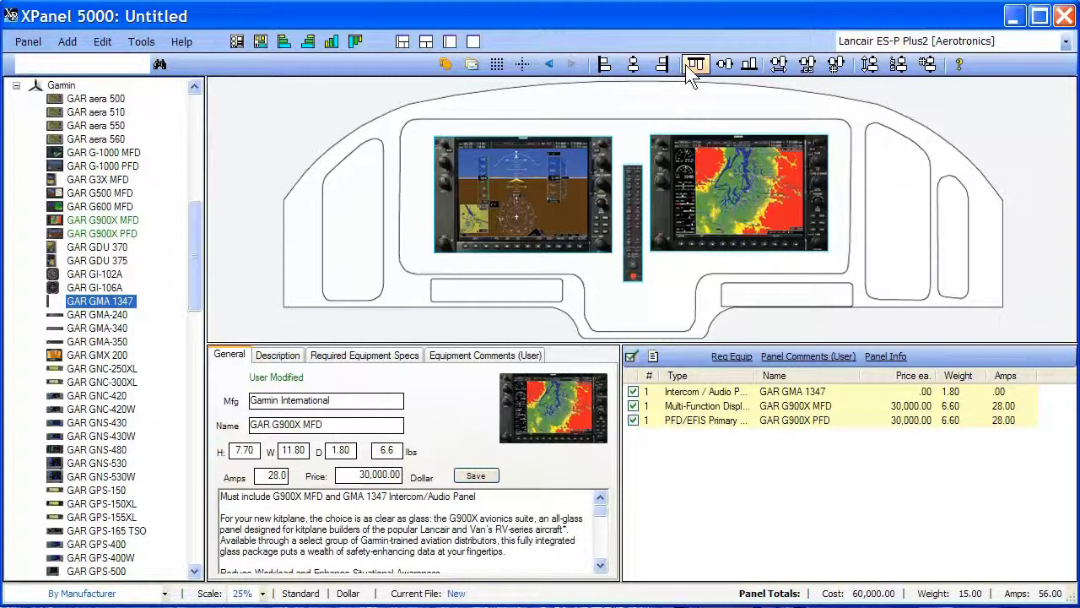
# Align the bottom edges of the displays and audio panel with tighter horizontal spacing, and reposition the group in the central cutout.
pyautogui.click(749, 64)
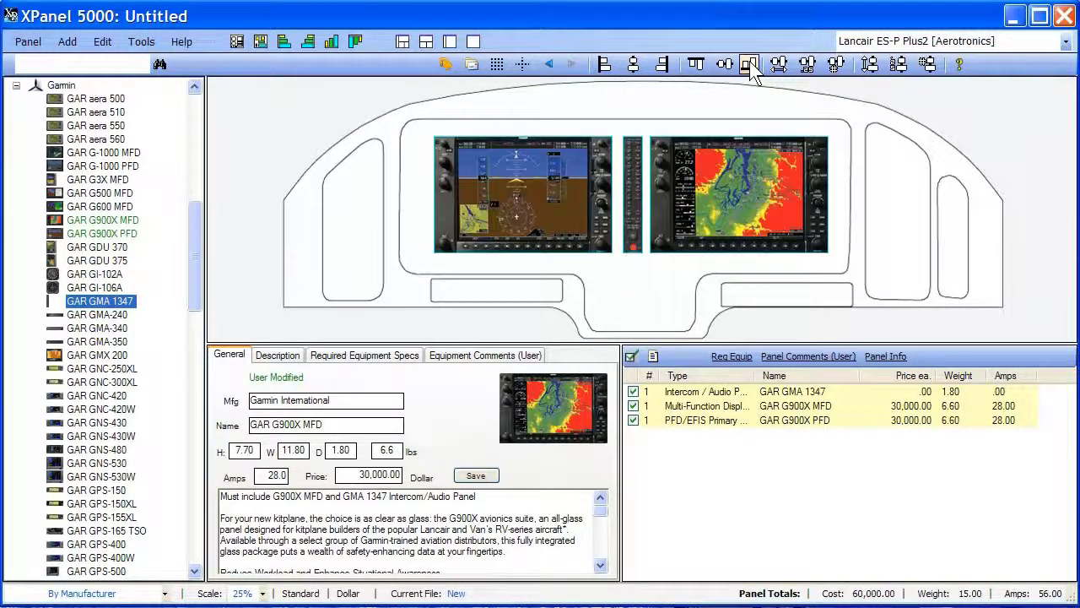
pyautogui.click(807, 64)
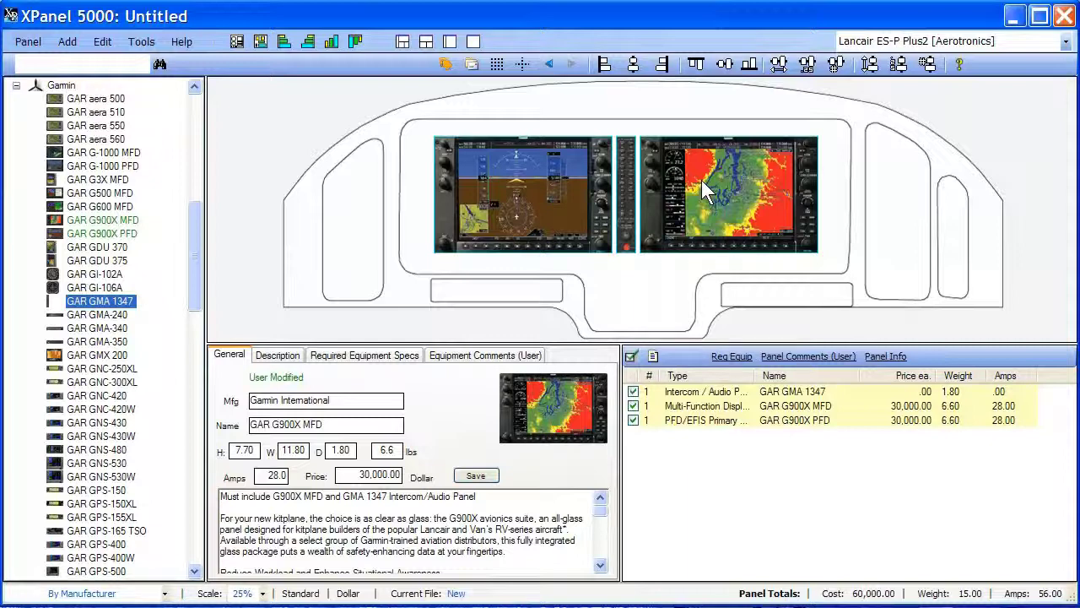
pyautogui.moveTo(701, 180)
pyautogui.mouseDown()
pyautogui.moveTo(710, 163)
pyautogui.moveTo(703, 184)
pyautogui.mouseUp()
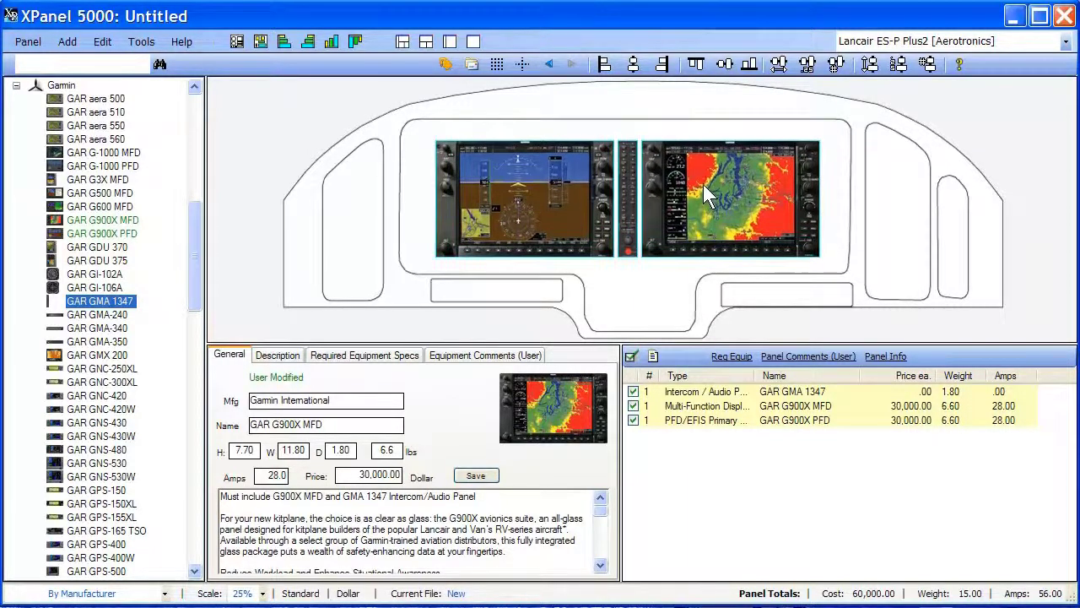
pyautogui.click(899, 186)
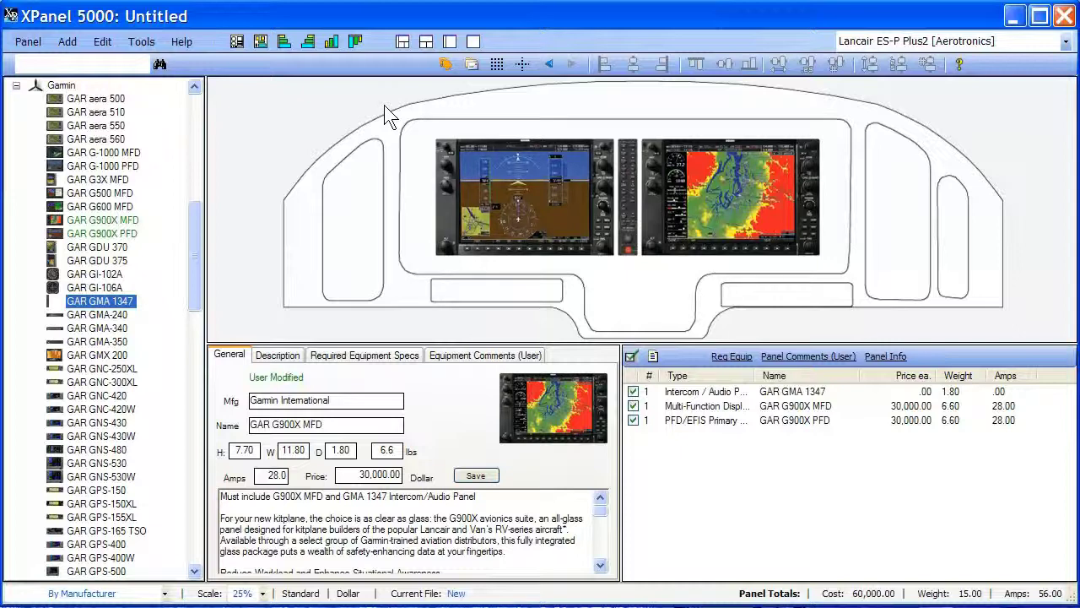
# Select the displays and the audio panel together with a selection box, and clear the selection.
pyautogui.moveTo(384, 105); pyautogui.dragTo(760, 289)
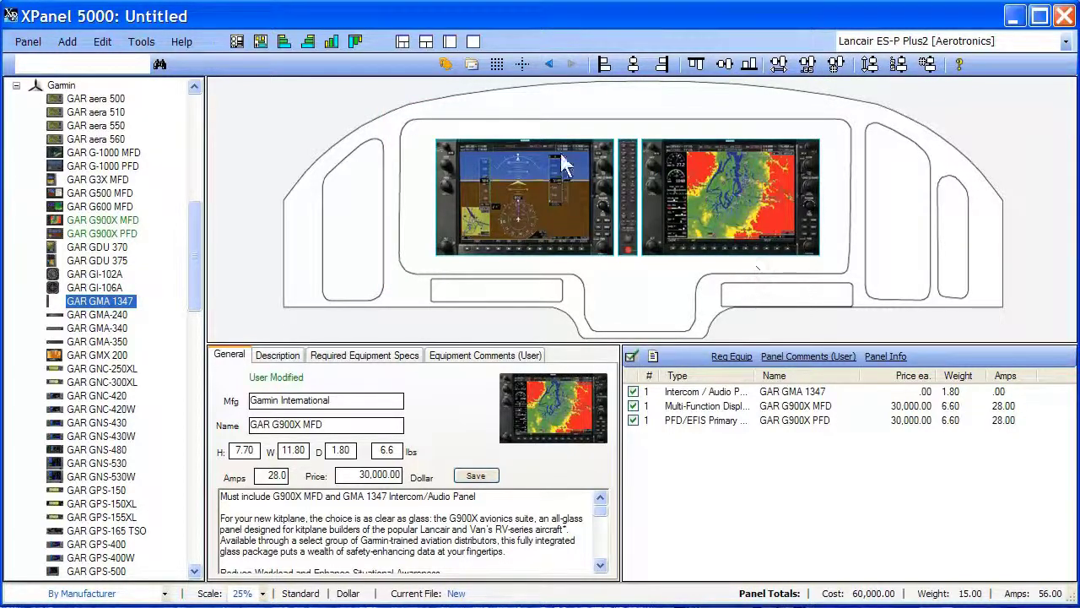
pyautogui.click(665, 285)
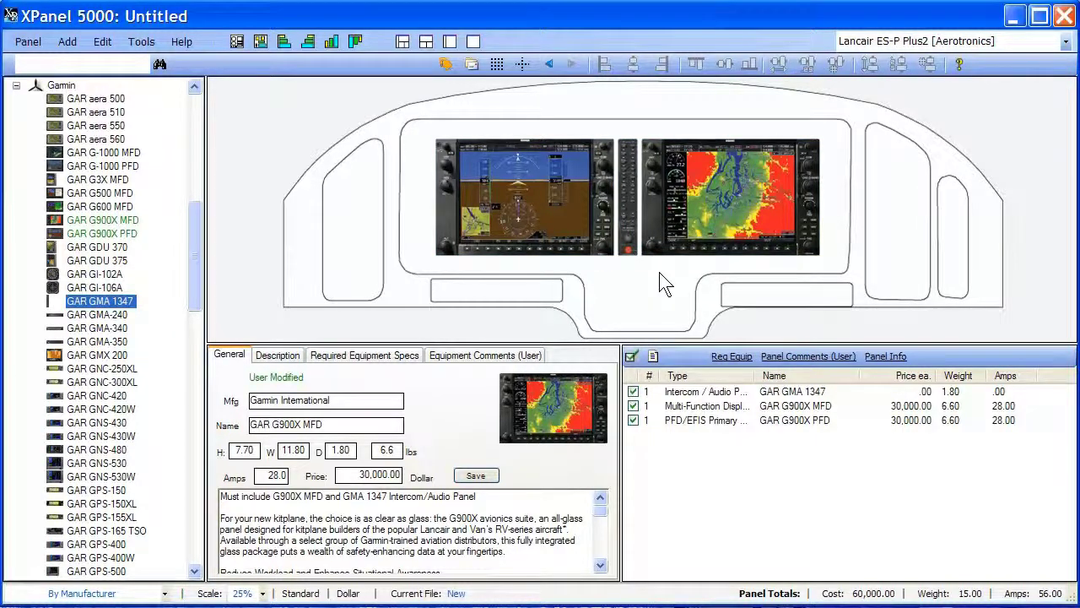
# Group the equipment tree by classification and expand the Switch / Toggle category under Electrical Systems.
pyautogui.click(166, 594)
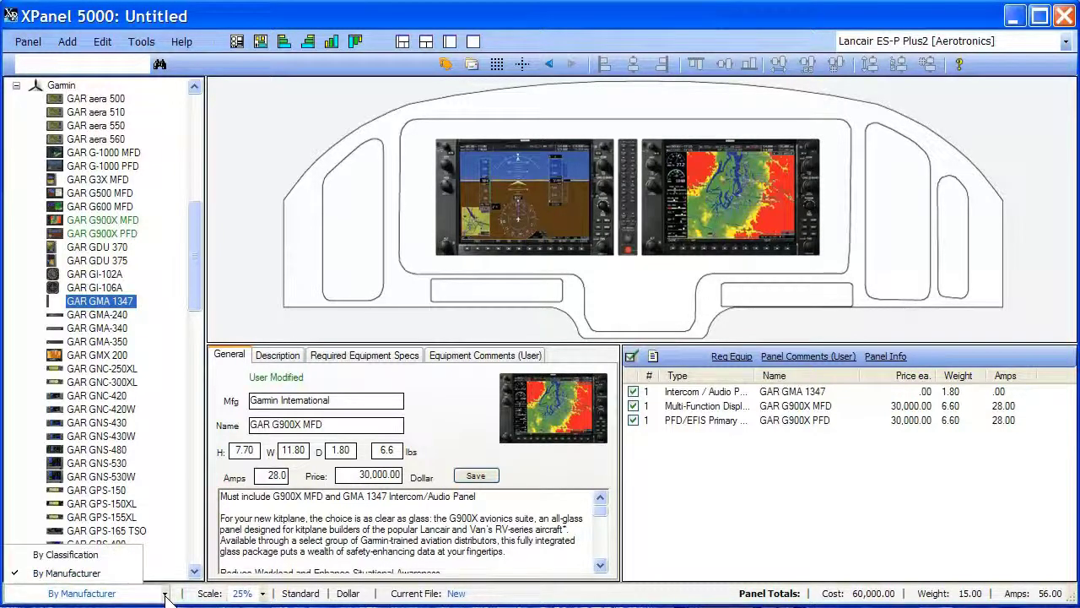
pyautogui.click(108, 556)
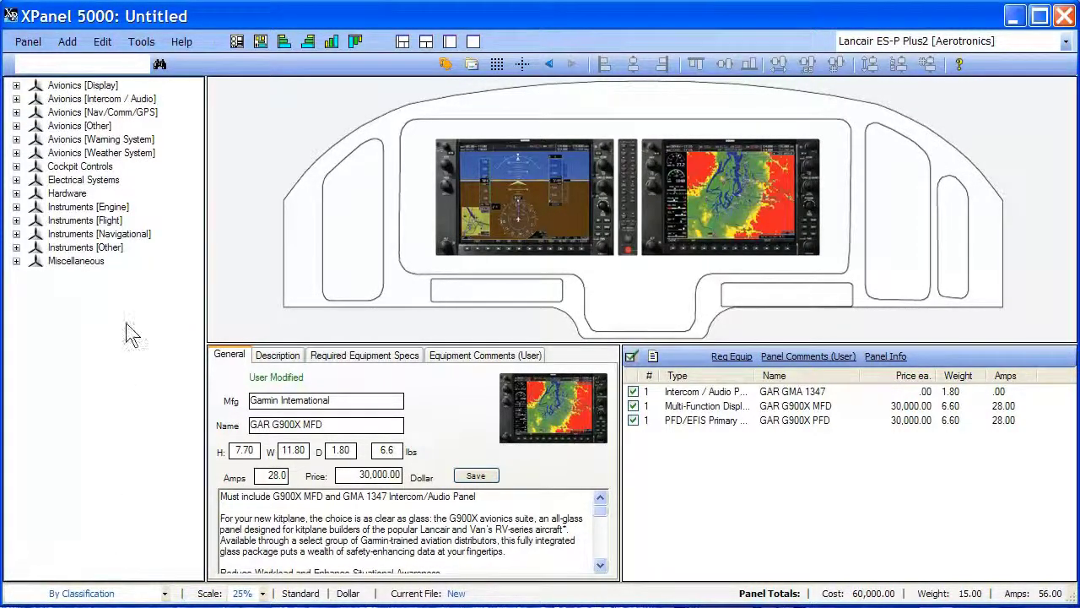
pyautogui.click(16, 180)
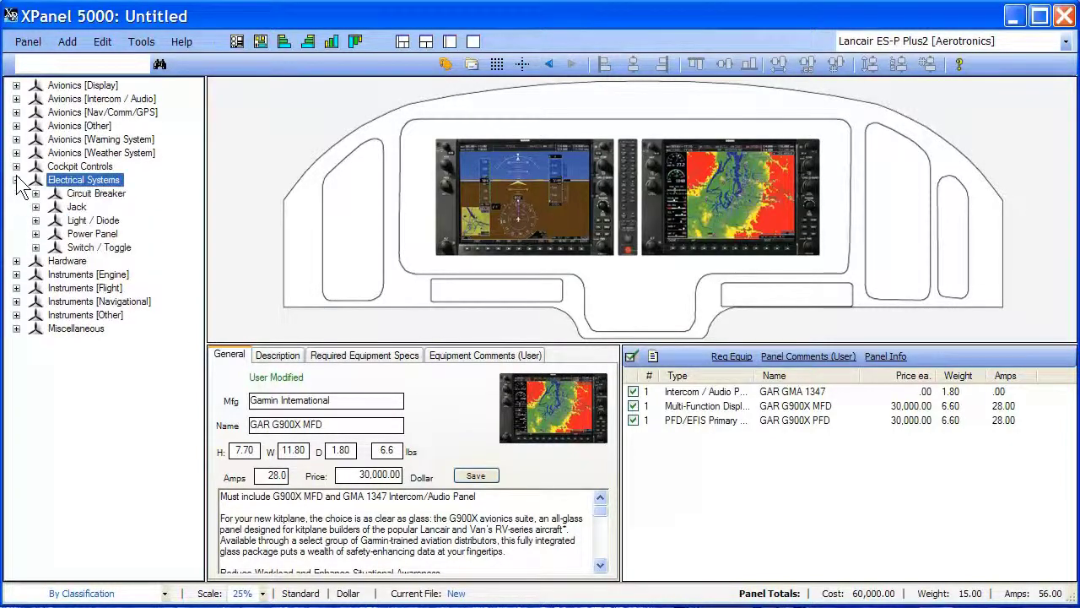
pyautogui.click(35, 248)
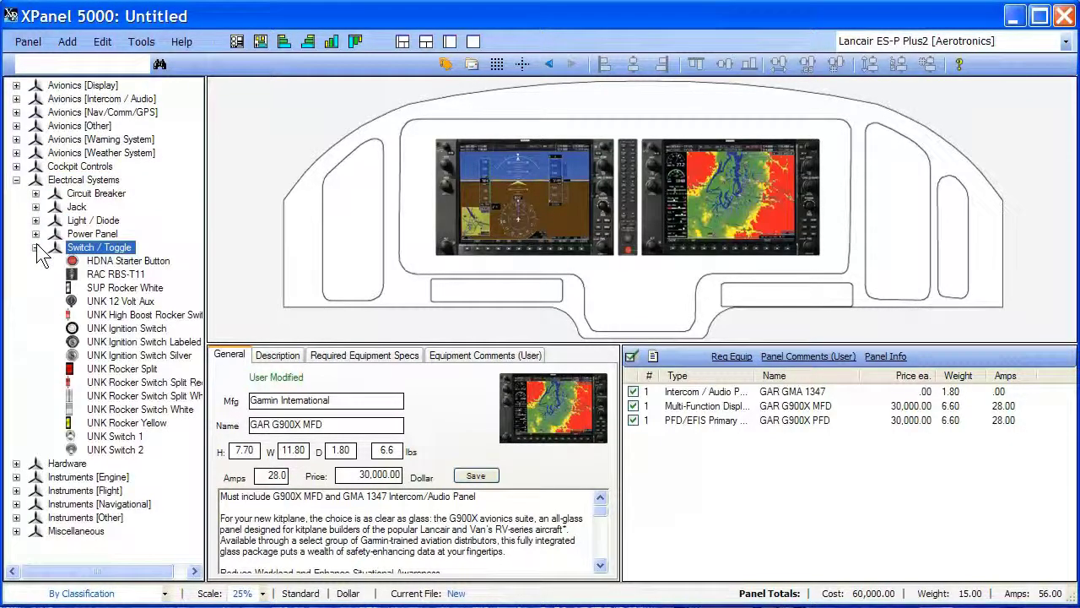
# Place three UNK Rocker Switch White switches side by side in the small cutout below the PFD.
pyautogui.click(118, 411)
pyautogui.moveTo(118, 410); pyautogui.dragTo(546, 288)
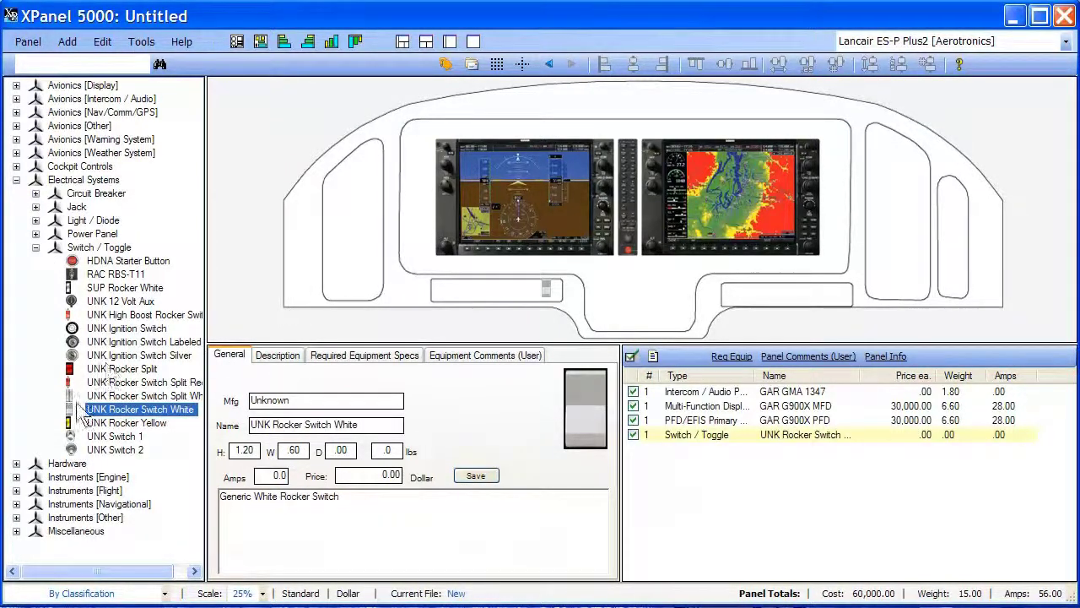
pyautogui.moveTo(96, 410); pyautogui.dragTo(528, 290)
pyautogui.moveTo(105, 412); pyautogui.dragTo(503, 288)
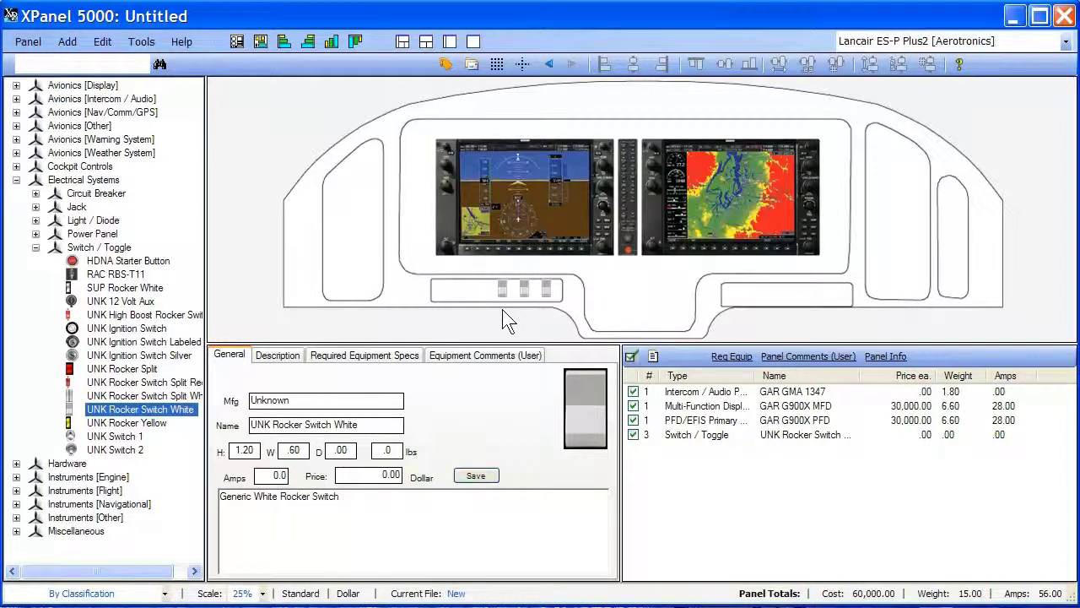
# Remove the rocker switch nearest the centre from the cutout, and remove all remaining rocker switches through their equipment list entry.
pyautogui.rightClick(546, 290)
pyautogui.click(571, 301)
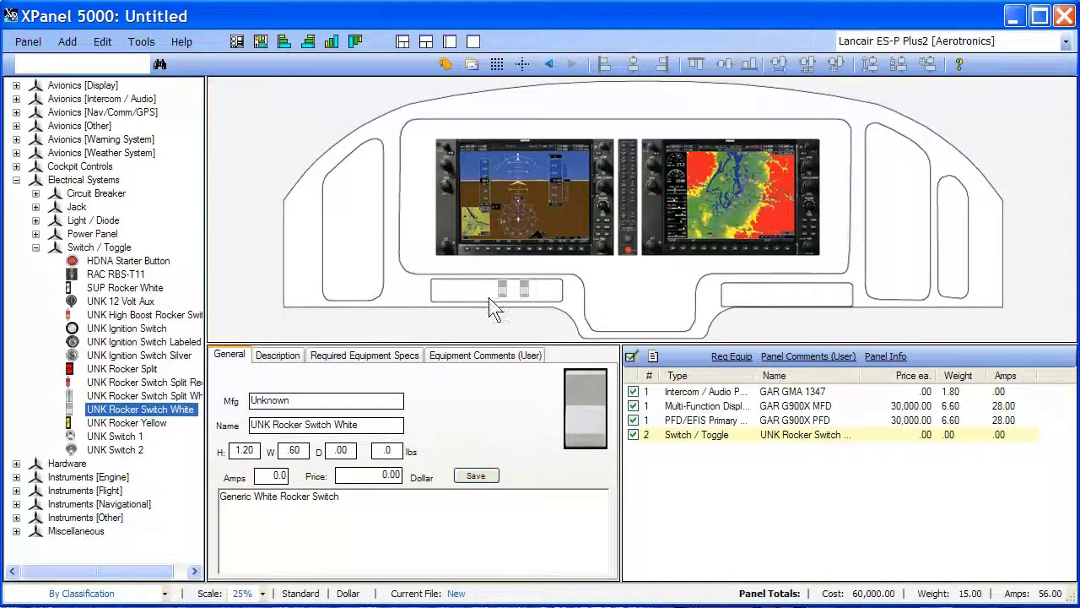
pyautogui.rightClick(692, 435)
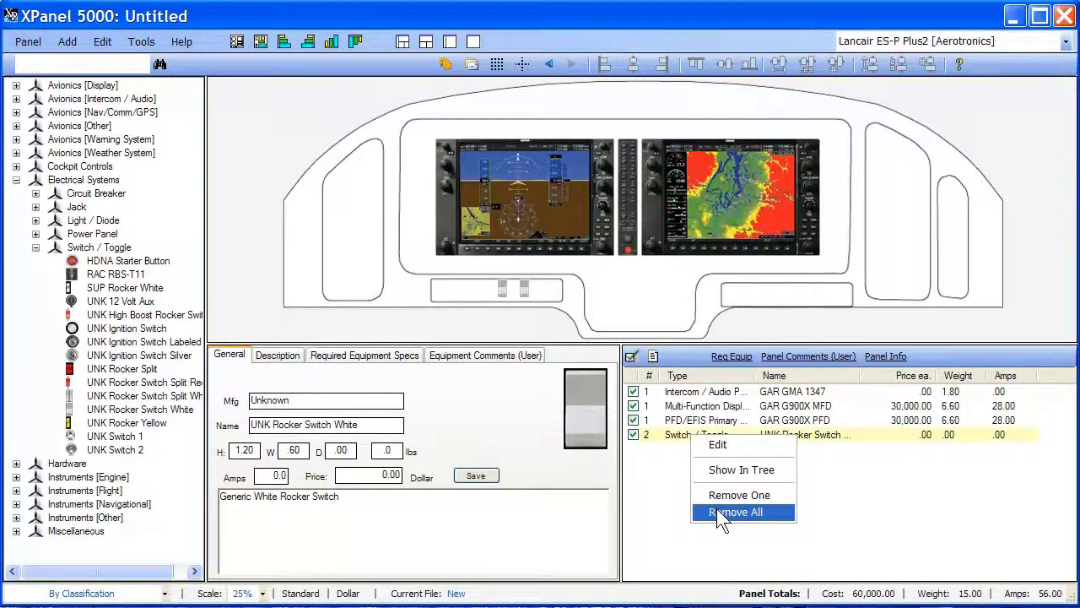
pyautogui.click(718, 510)
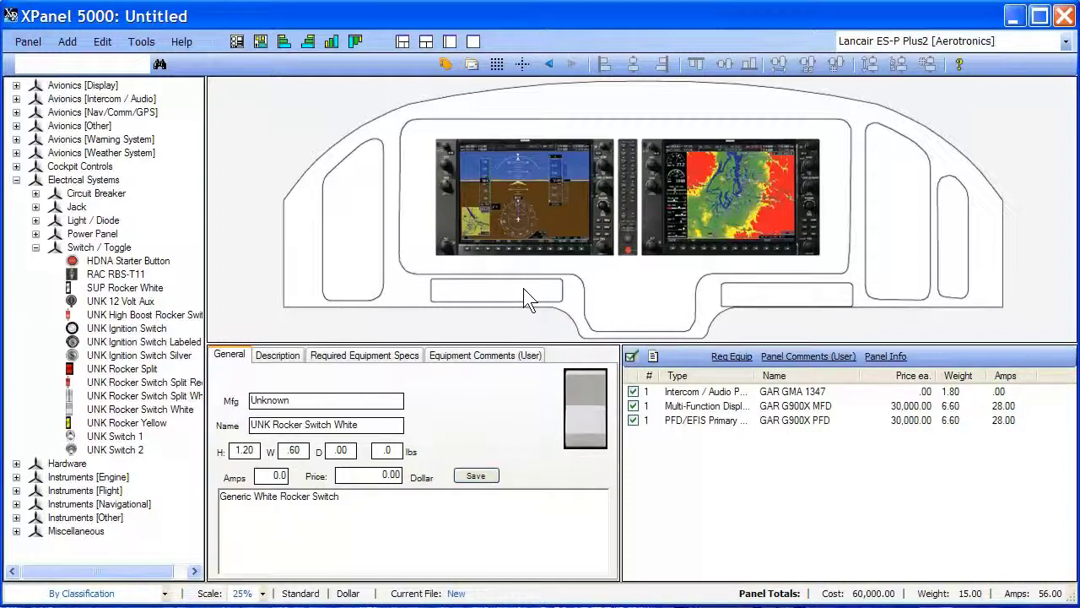
# Add six UNK Rocker Switch White switches to the panel at once.
pyautogui.rightClick(140, 412)
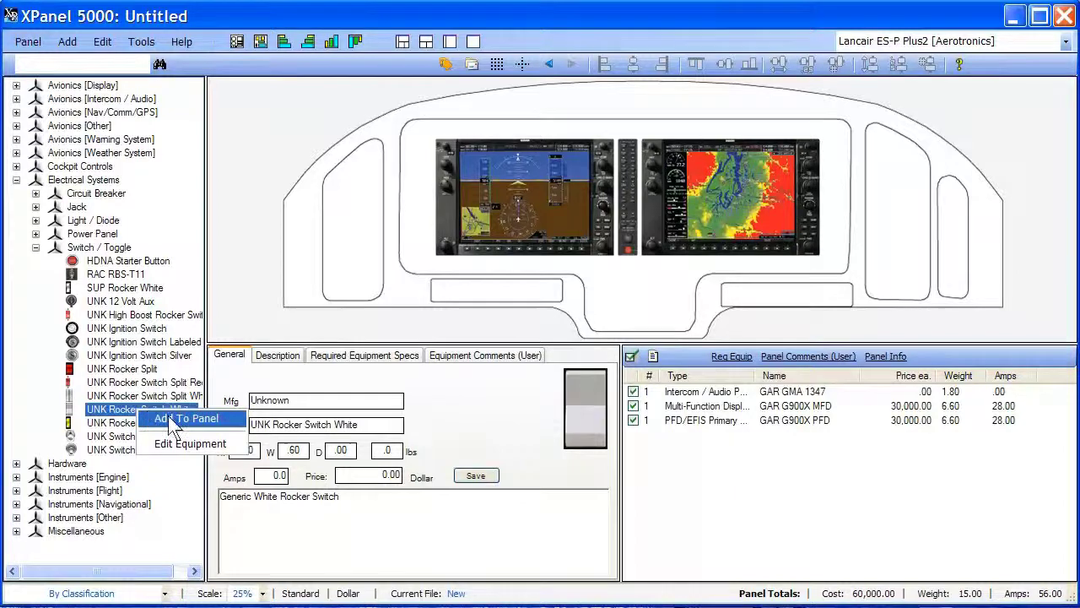
pyautogui.click(170, 418)
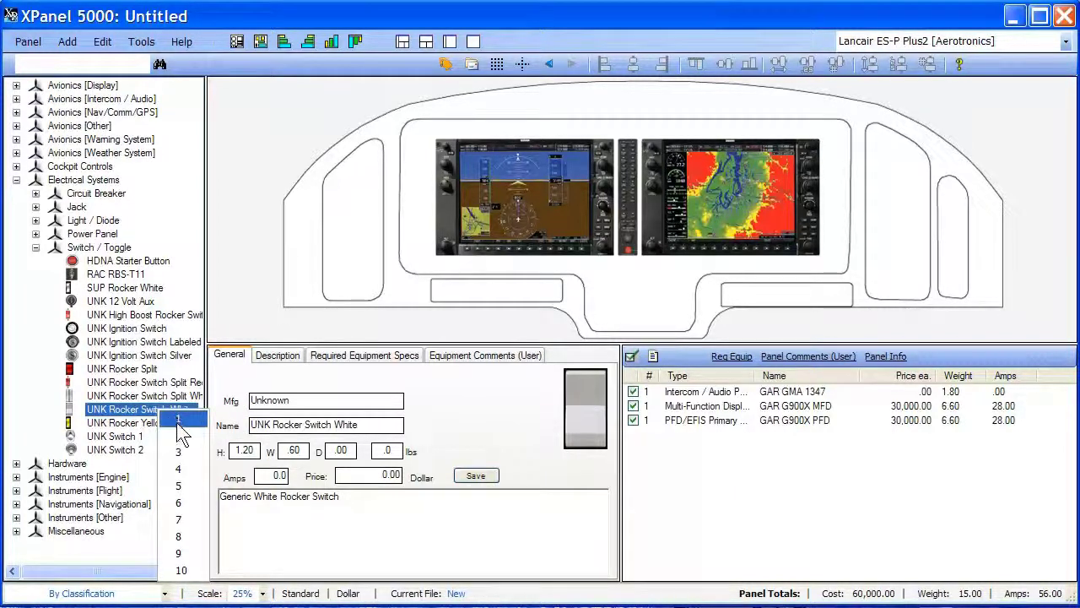
pyautogui.click(195, 502)
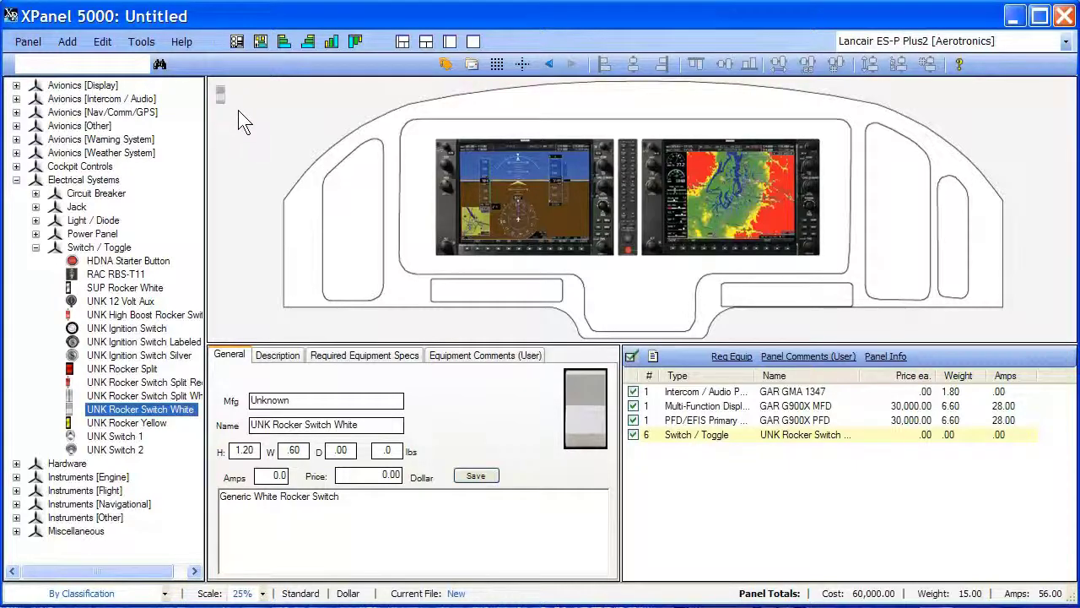
# Spread the six stacked rocker switches into a horizontal row and move the row into the small cutout below the PFD.
pyautogui.click(216, 88)
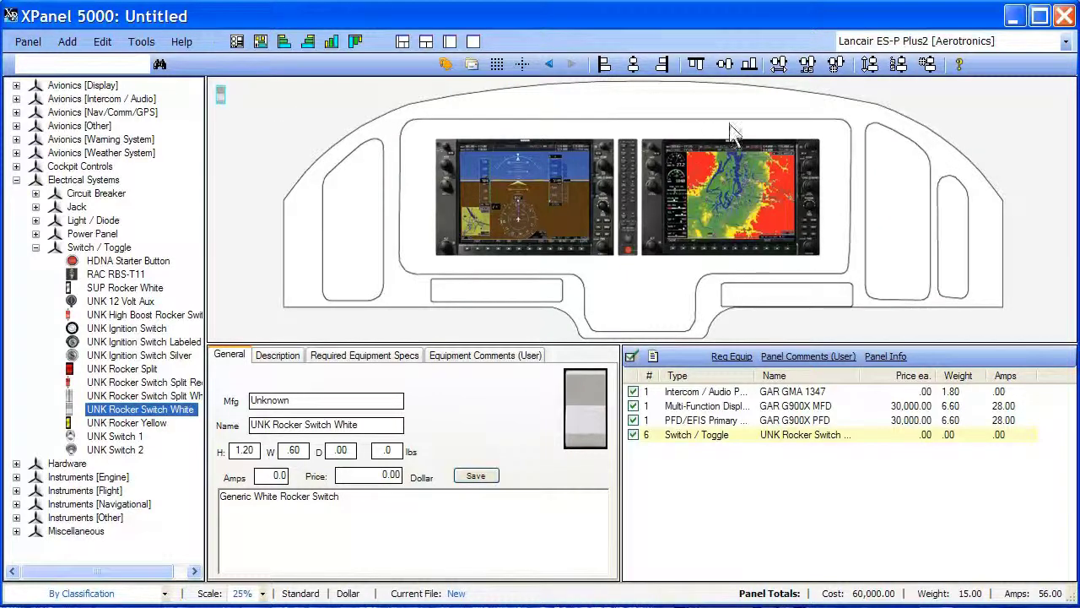
pyautogui.click(806, 67)
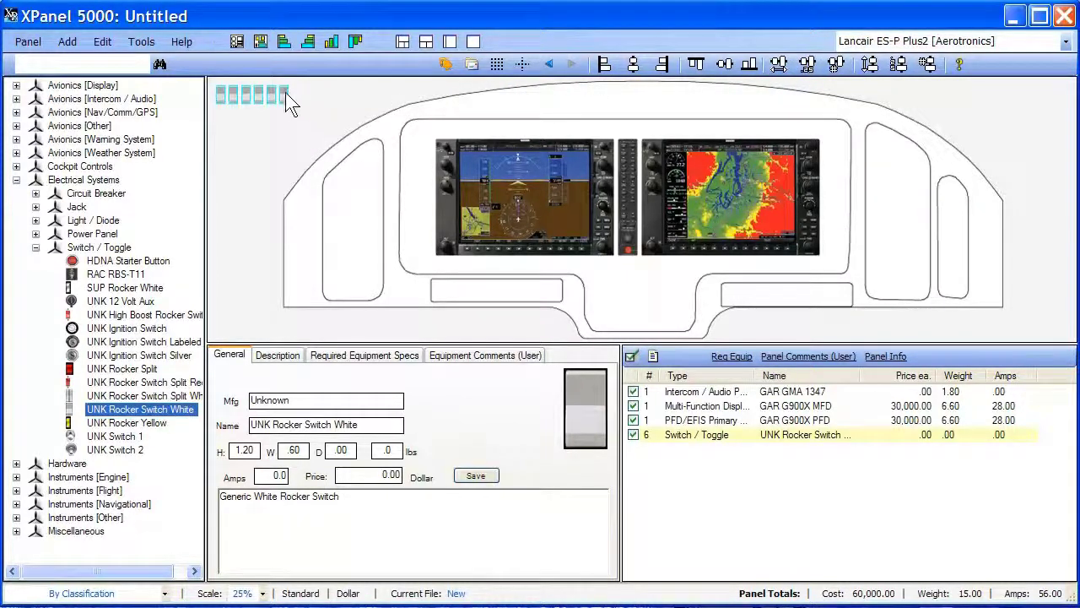
pyautogui.moveTo(284, 95); pyautogui.dragTo(554, 297)
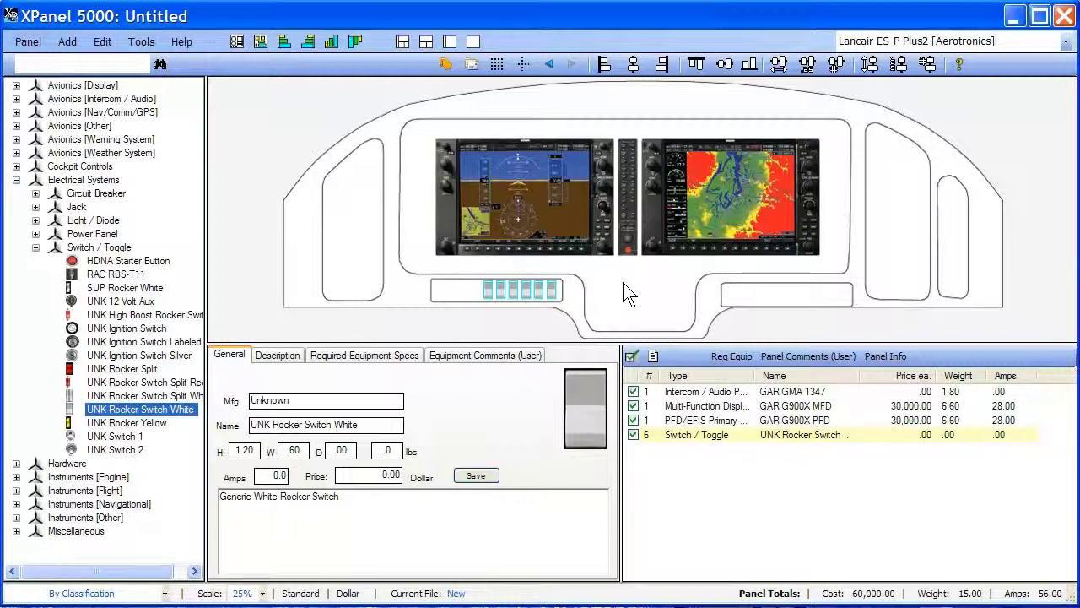
# Set the group spacing to 1.00 inch and apply it horizontally to the six rocker switches.
pyautogui.click(140, 42)
pyautogui.moveTo(168, 63)
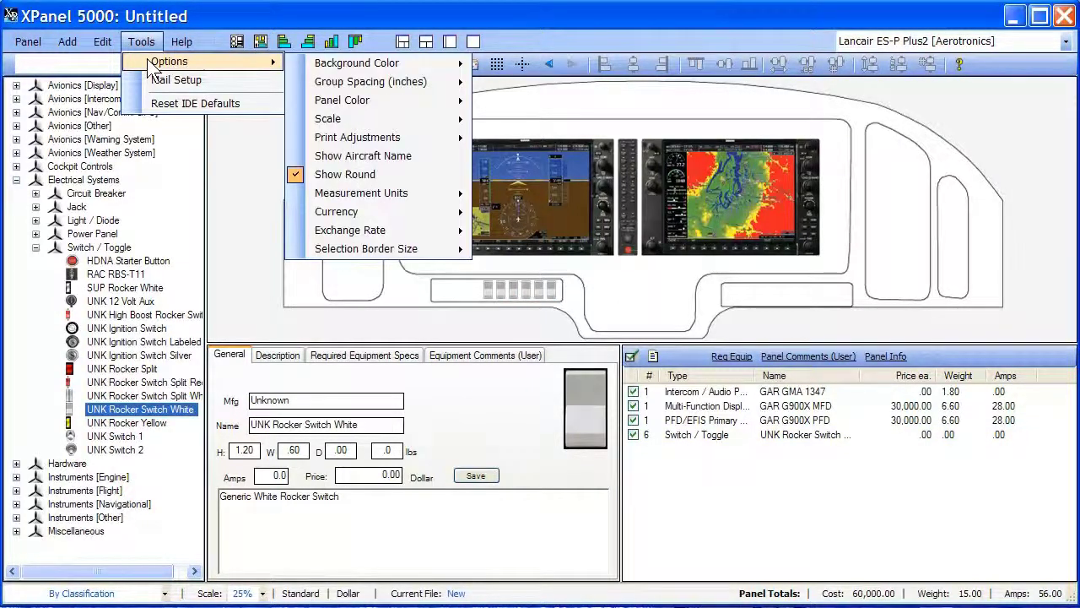
pyautogui.moveTo(390, 82)
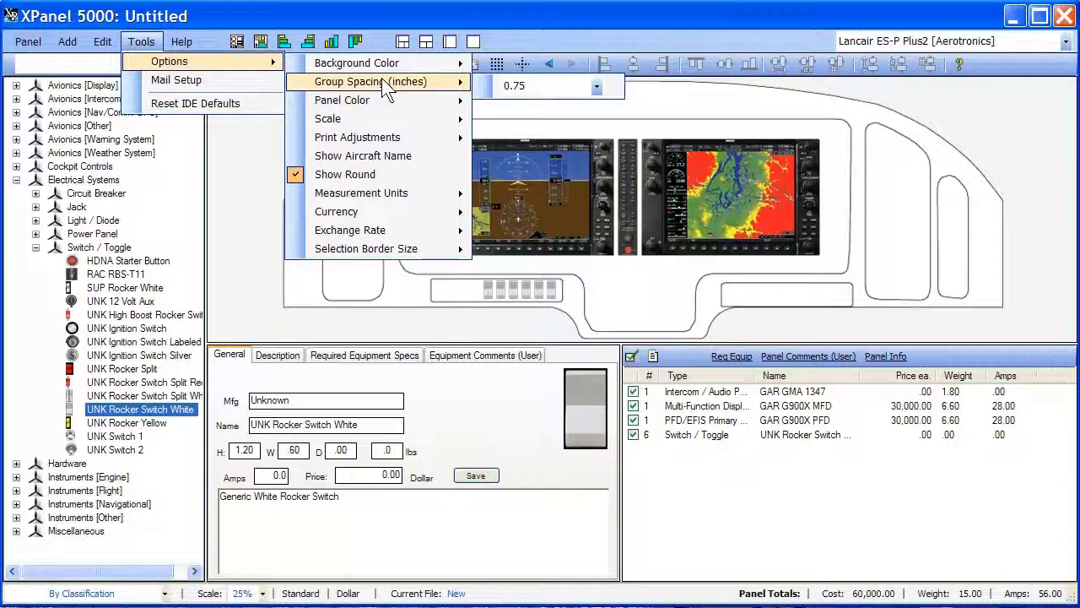
pyautogui.click(597, 85)
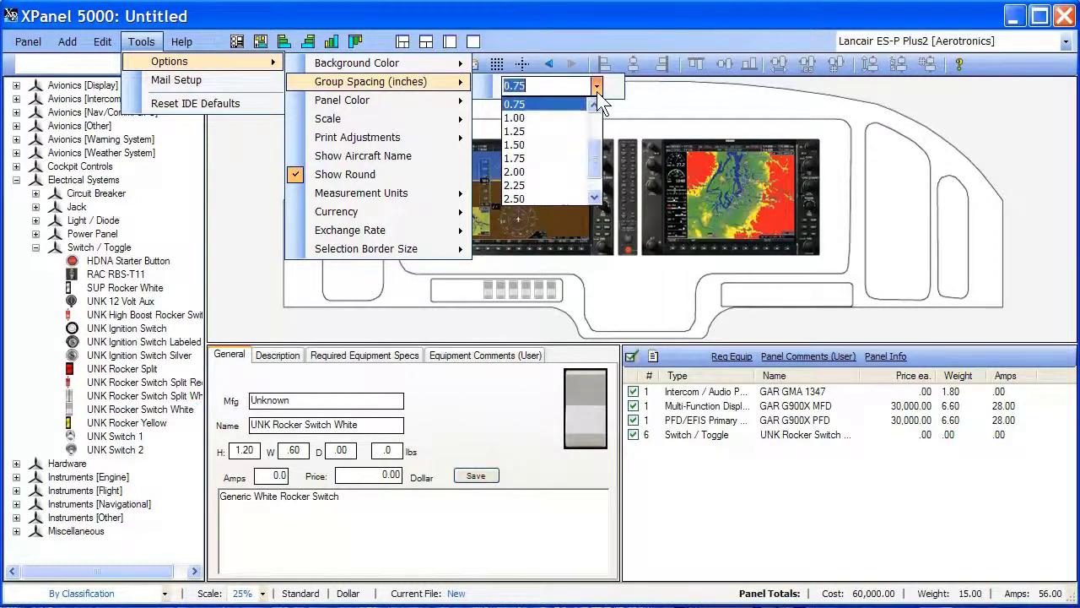
pyautogui.click(579, 116)
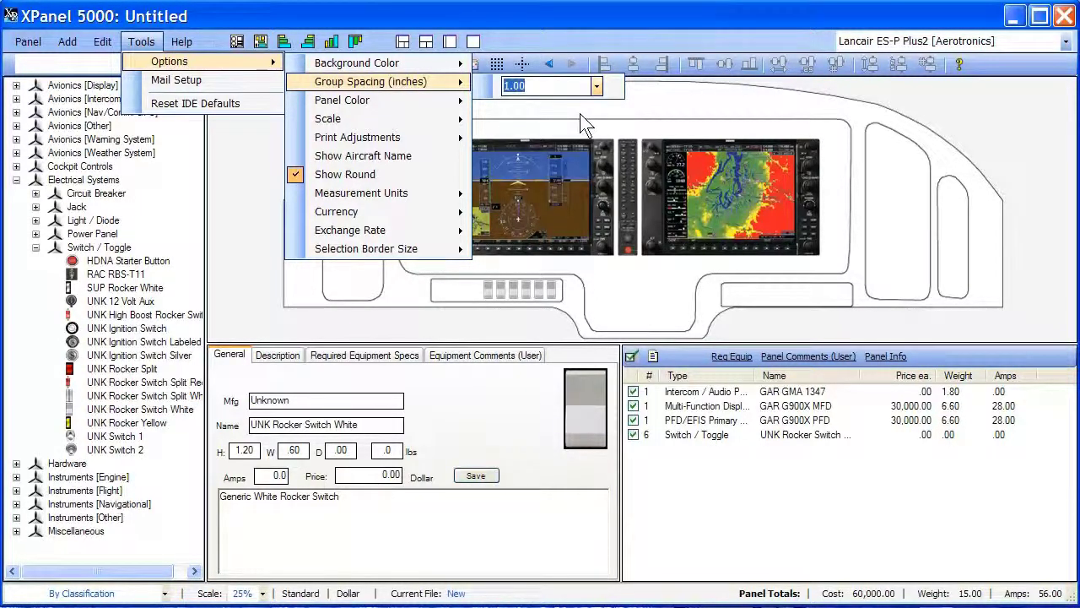
pyautogui.click(648, 302)
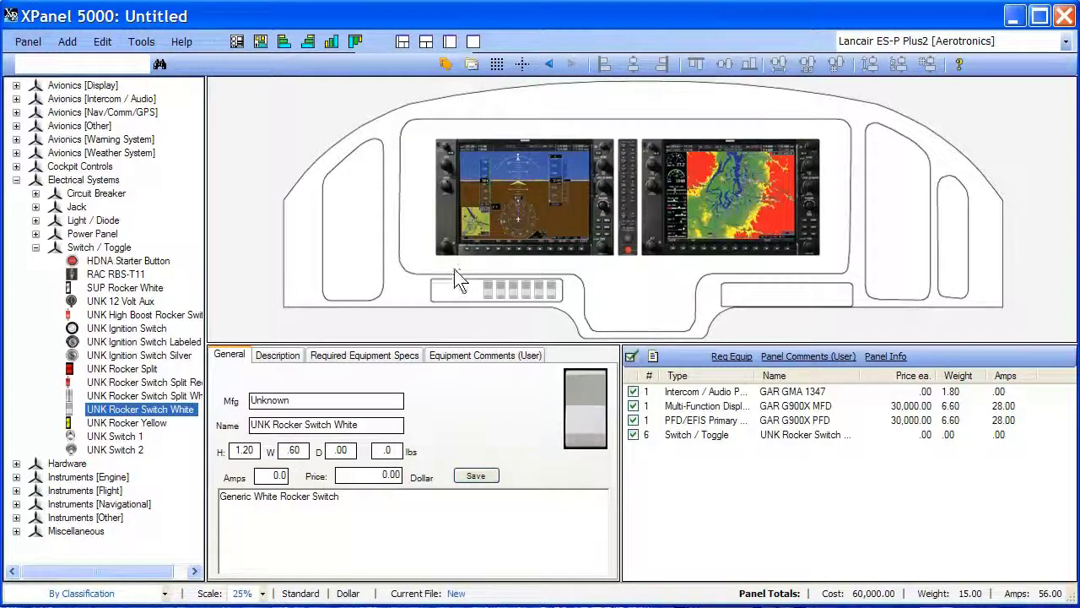
pyautogui.moveTo(453, 270); pyautogui.dragTo(576, 310)
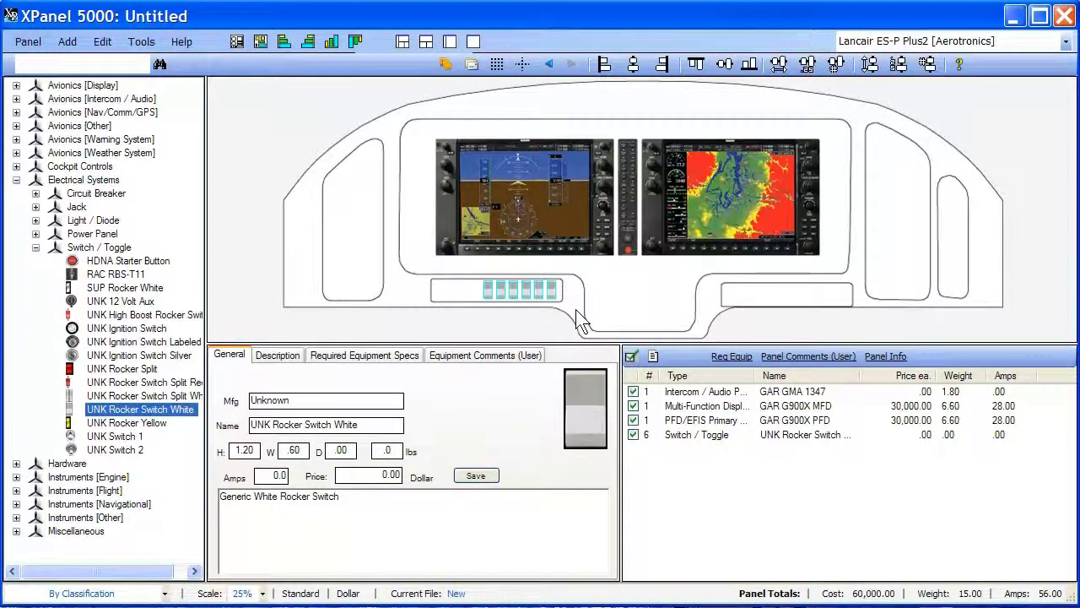
pyautogui.click(835, 66)
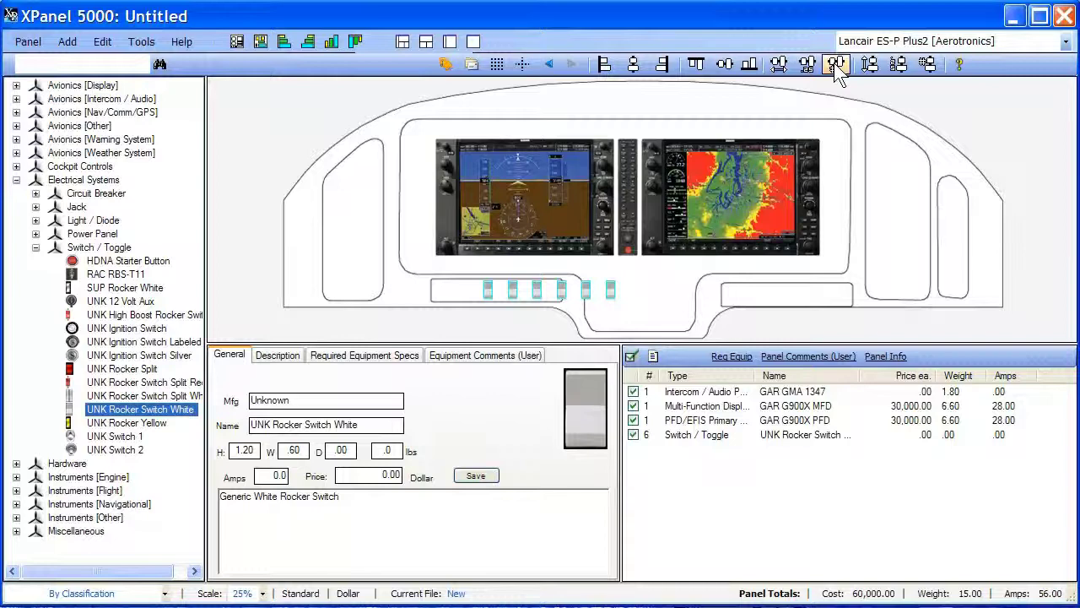
# Respace the six rocker switches horizontally at 0.50 inch, move the row inside the small cutout, and clear the selection.
pyautogui.rightClick(638, 297)
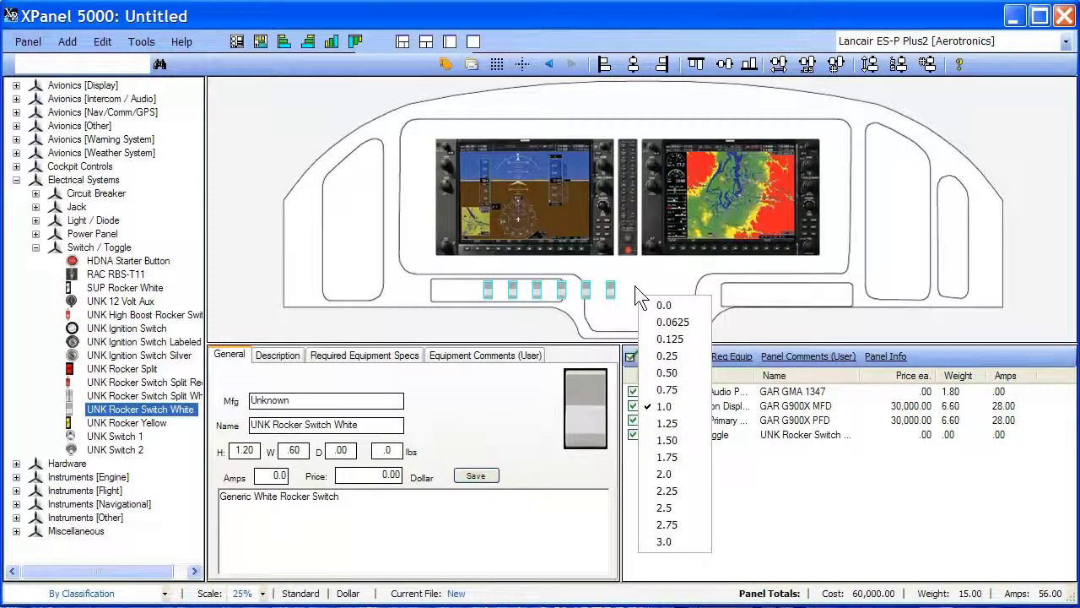
pyautogui.click(654, 372)
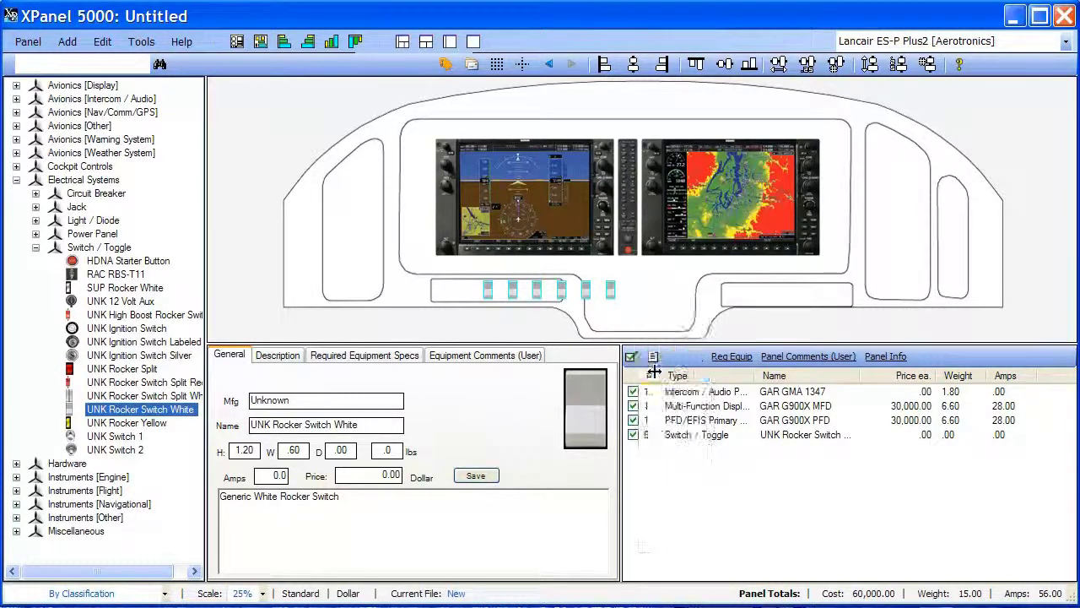
pyautogui.click(839, 68)
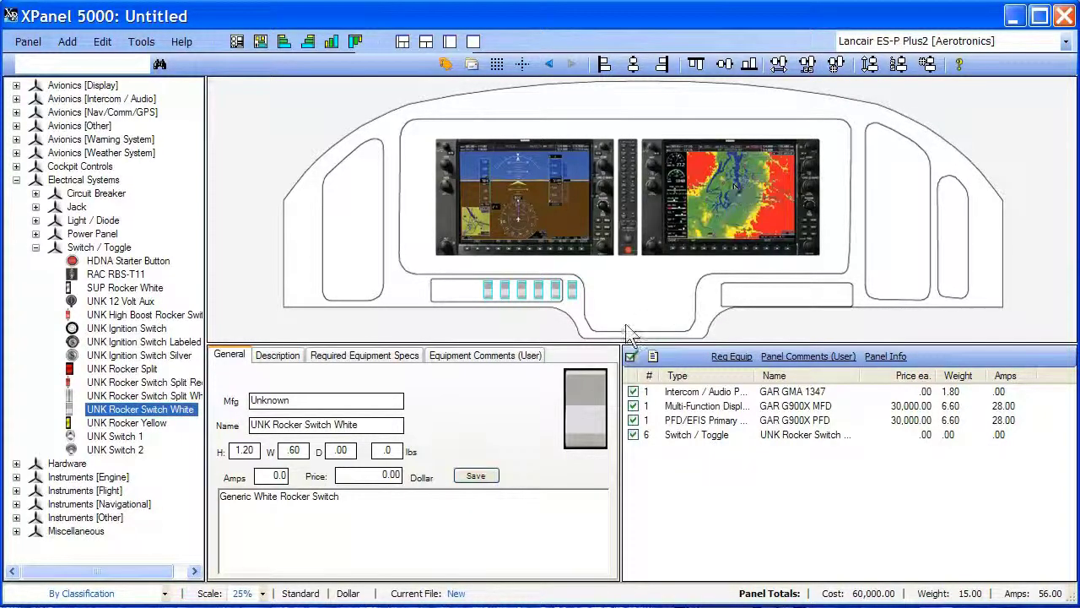
pyautogui.moveTo(573, 293); pyautogui.dragTo(549, 293)
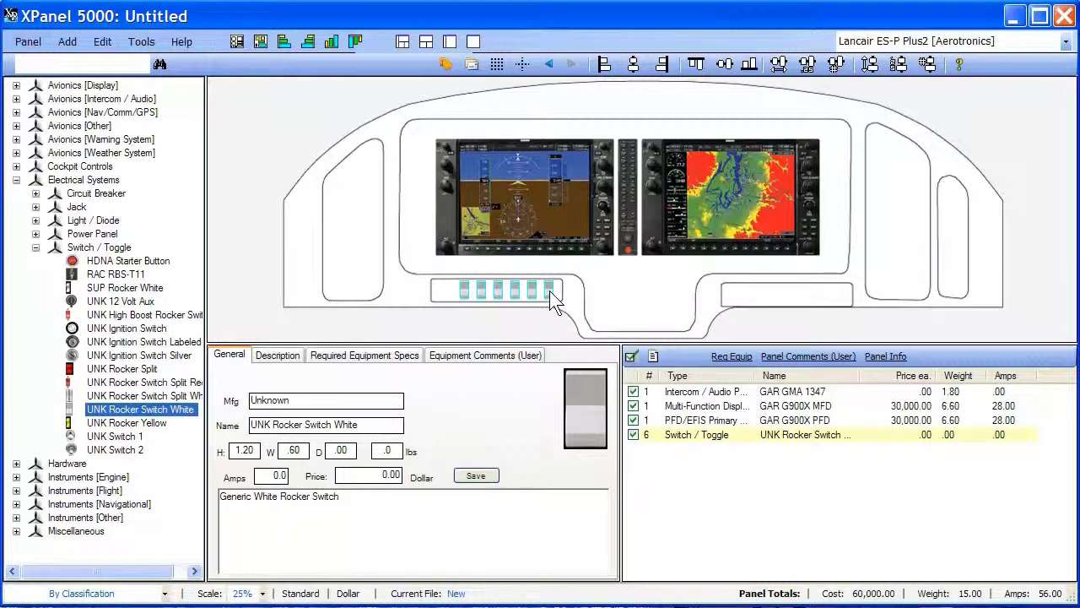
pyautogui.click(748, 315)
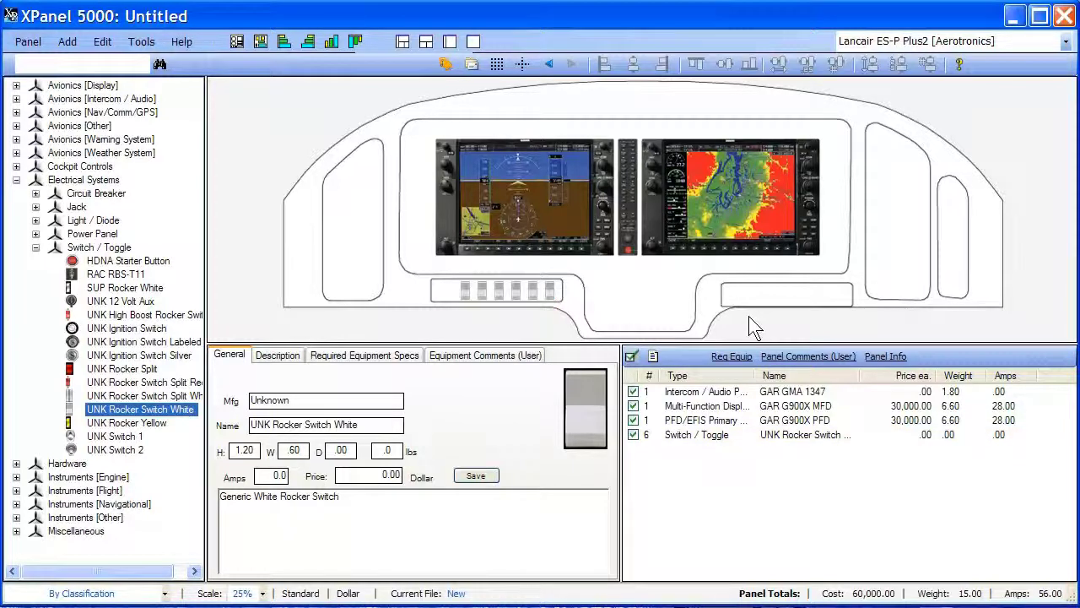
# Place a UNK Ignition Switch at the outboard end of the rocker switch row.
pyautogui.moveTo(74, 329); pyautogui.dragTo(447, 292)
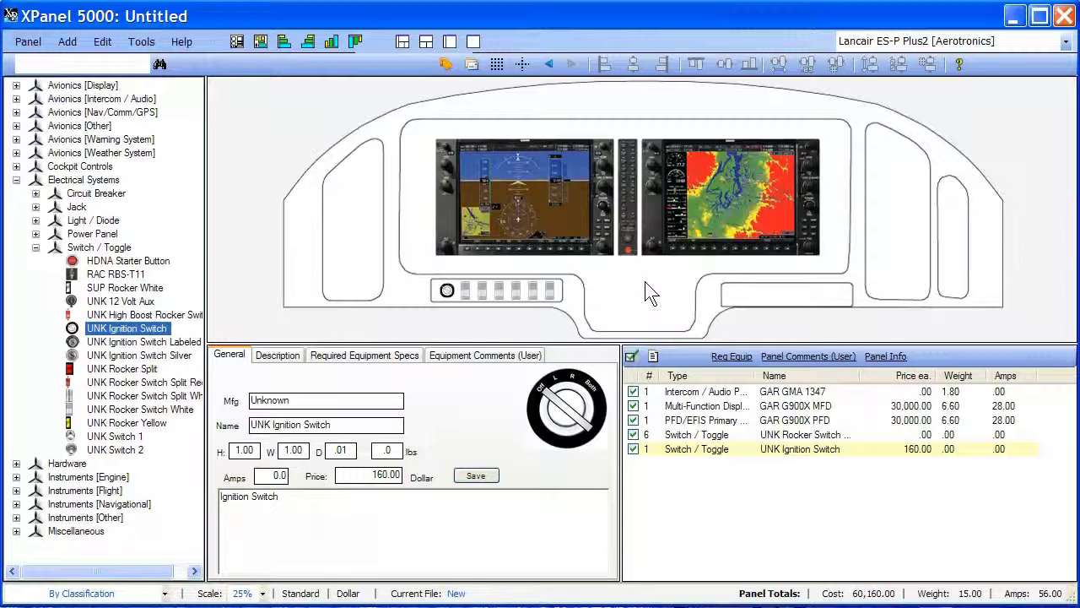
# Add ten UNK Circuit Breaker White breakers from the Circuit Breaker category to the panel at once.
pyautogui.click(35, 193)
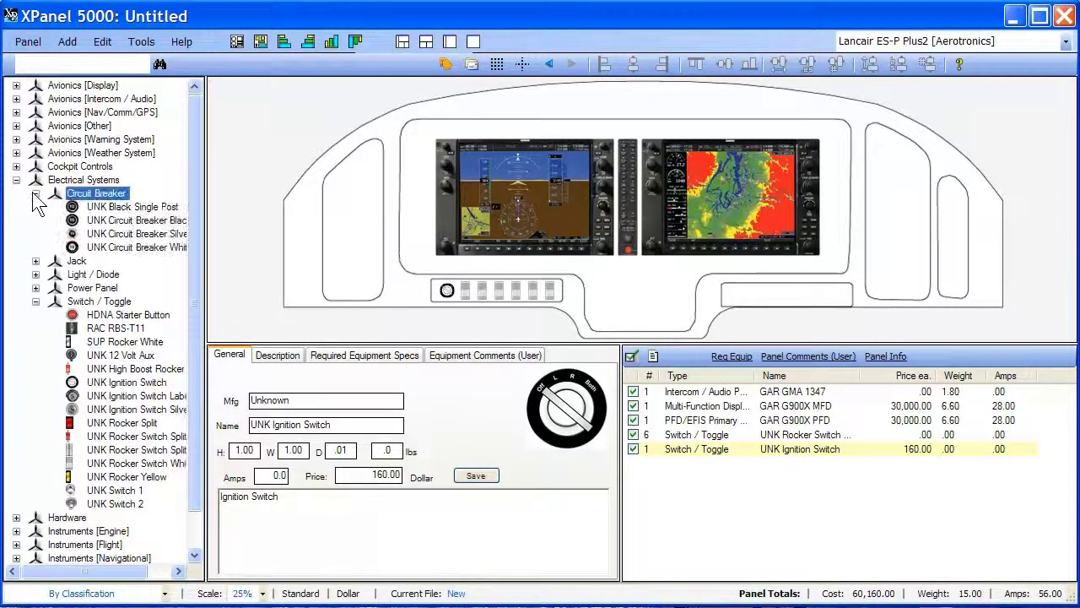
pyautogui.click(102, 251)
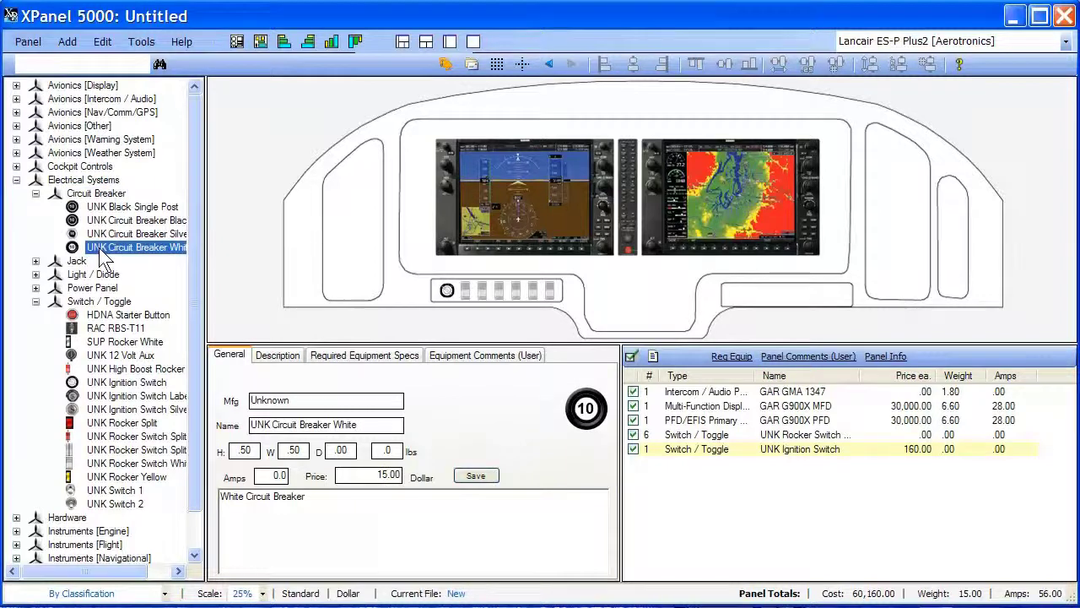
pyautogui.rightClick(100, 253)
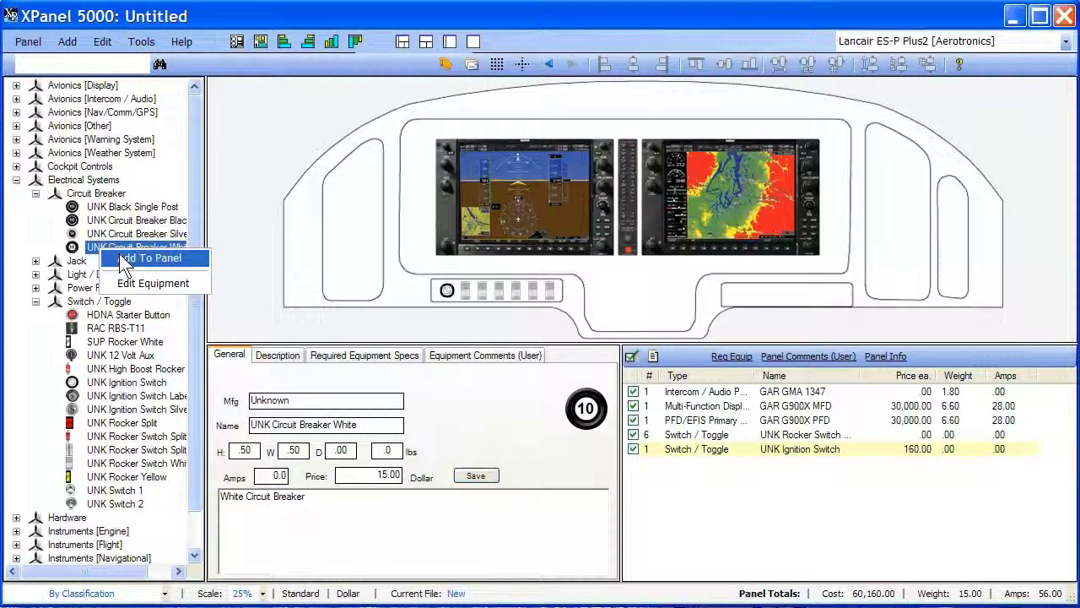
pyautogui.click(124, 259)
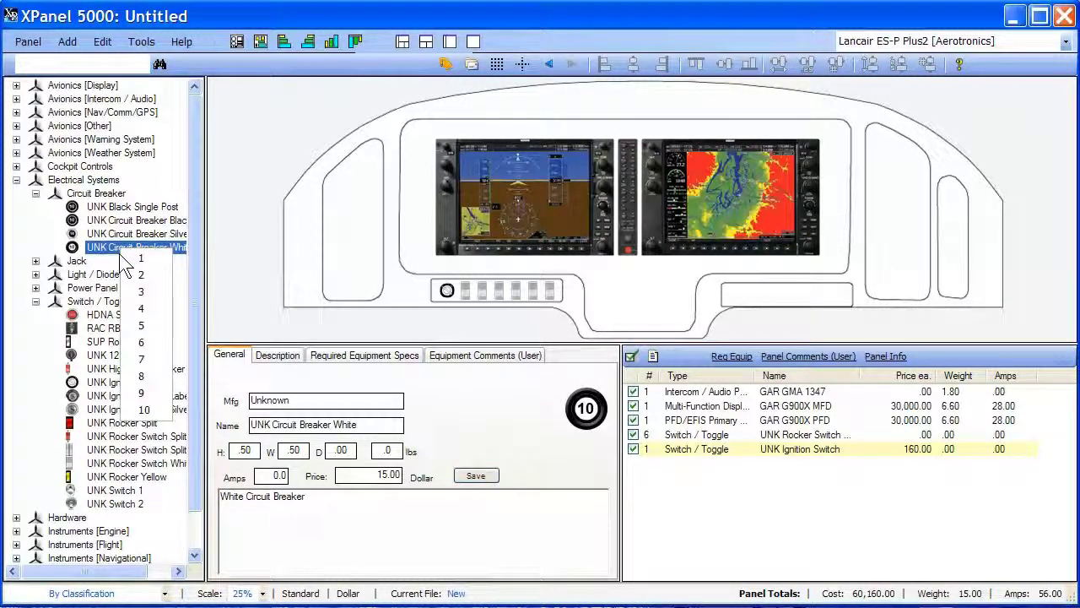
pyautogui.click(147, 411)
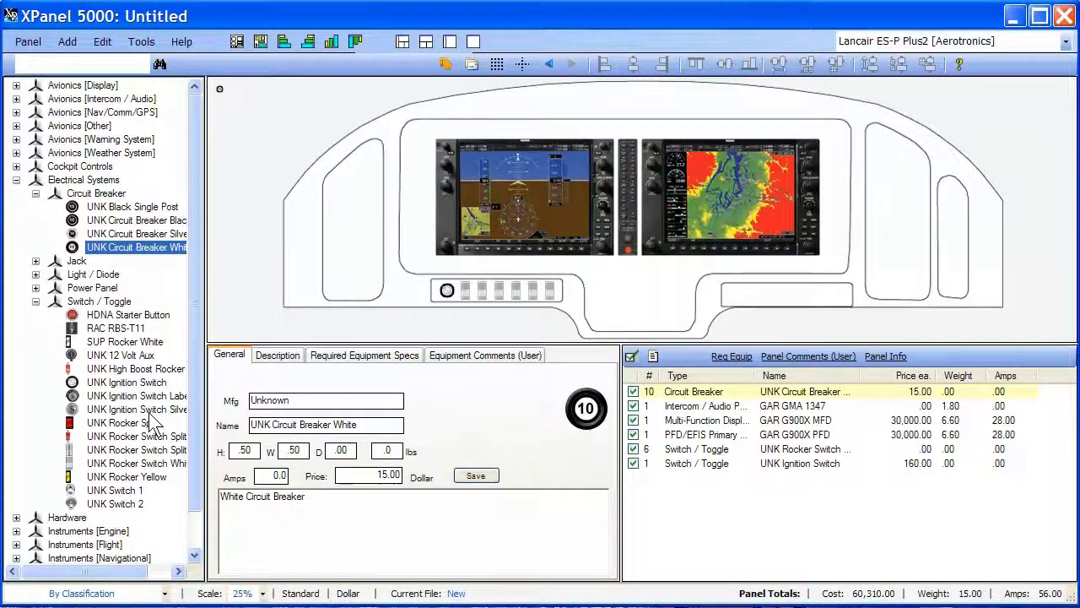
# Add five more UNK Circuit Breaker White breakers and space all fifteen stacked breakers horizontally into a single row.
pyautogui.rightClick(118, 248)
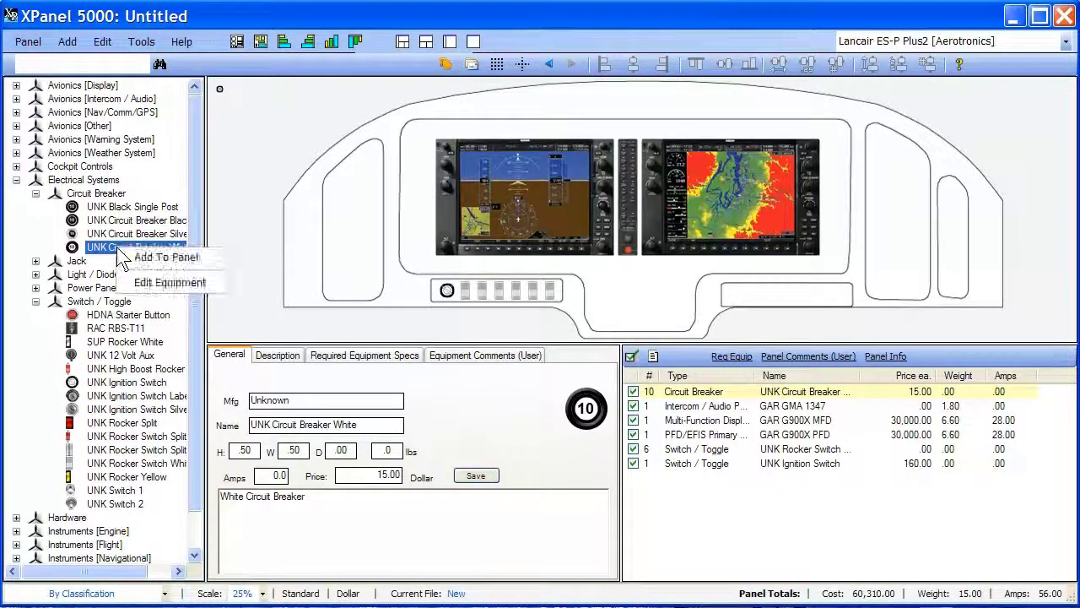
pyautogui.click(142, 259)
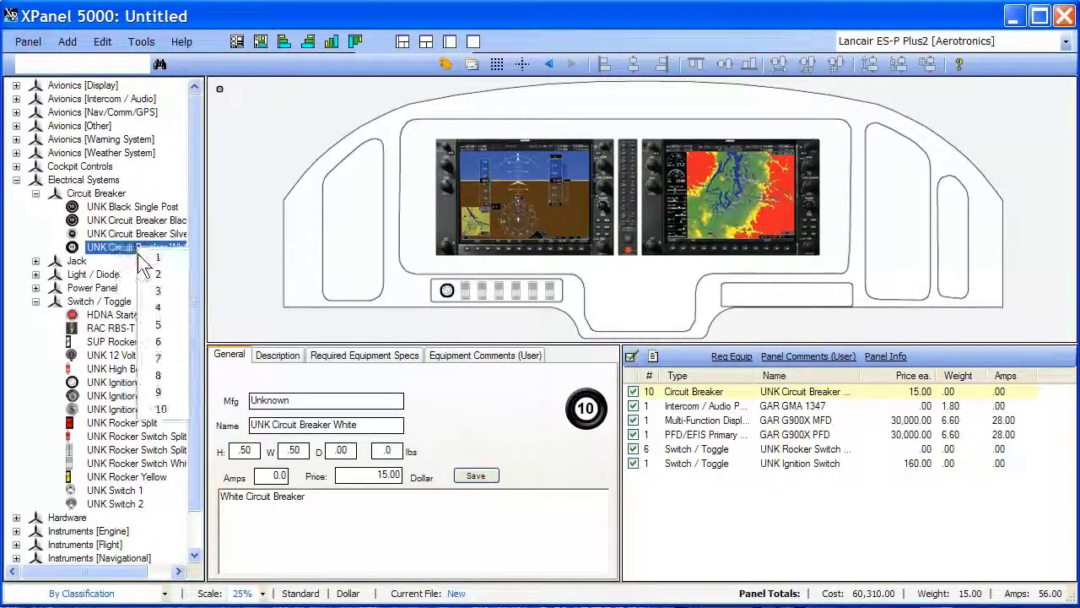
pyautogui.click(158, 325)
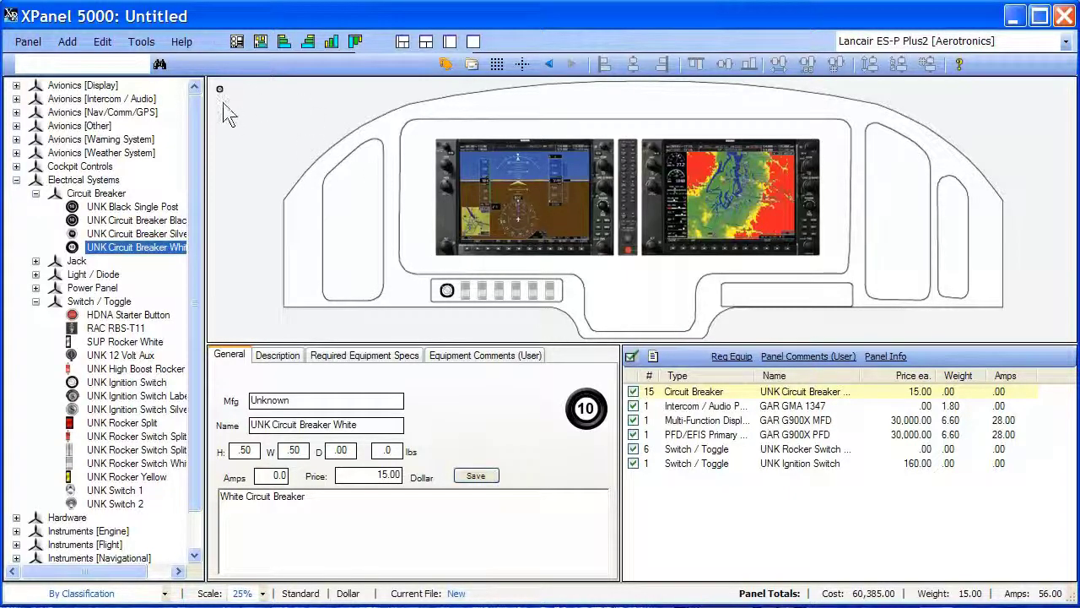
pyautogui.moveTo(209, 76); pyautogui.dragTo(232, 100)
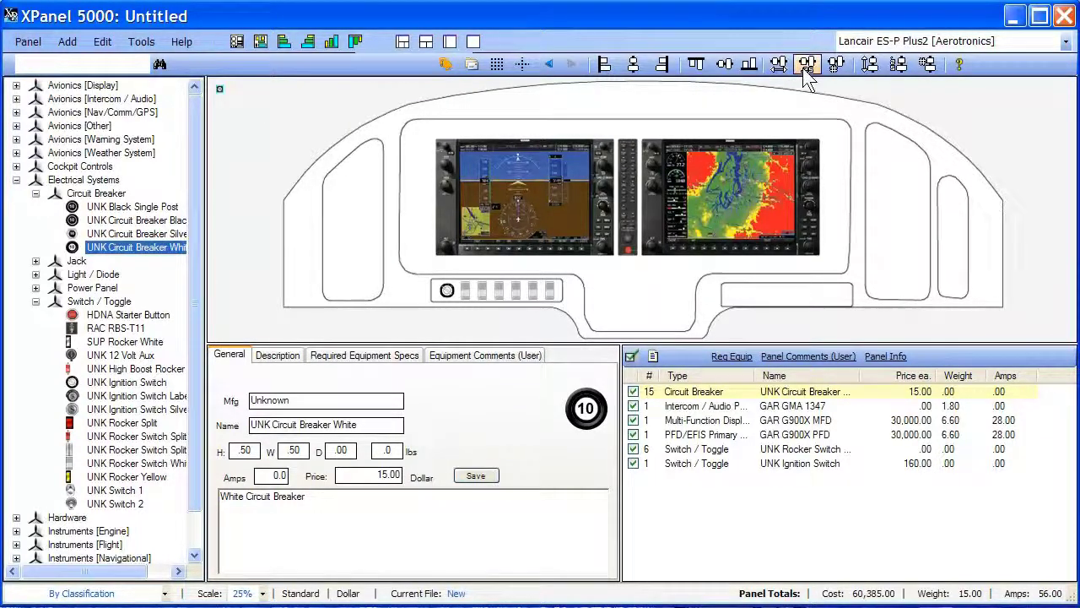
pyautogui.click(808, 64)
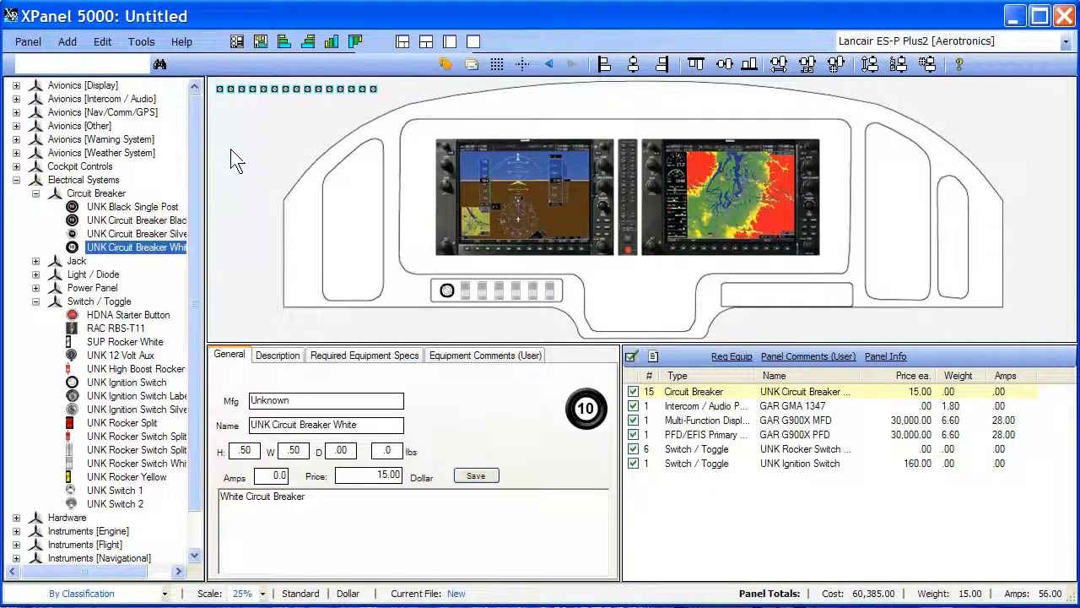
# Arrange the fifteen breakers in three rows of five and move the block into the lower end of the tall cutout outboard of the MFD.
pyautogui.moveTo(213, 83); pyautogui.dragTo(322, 102)
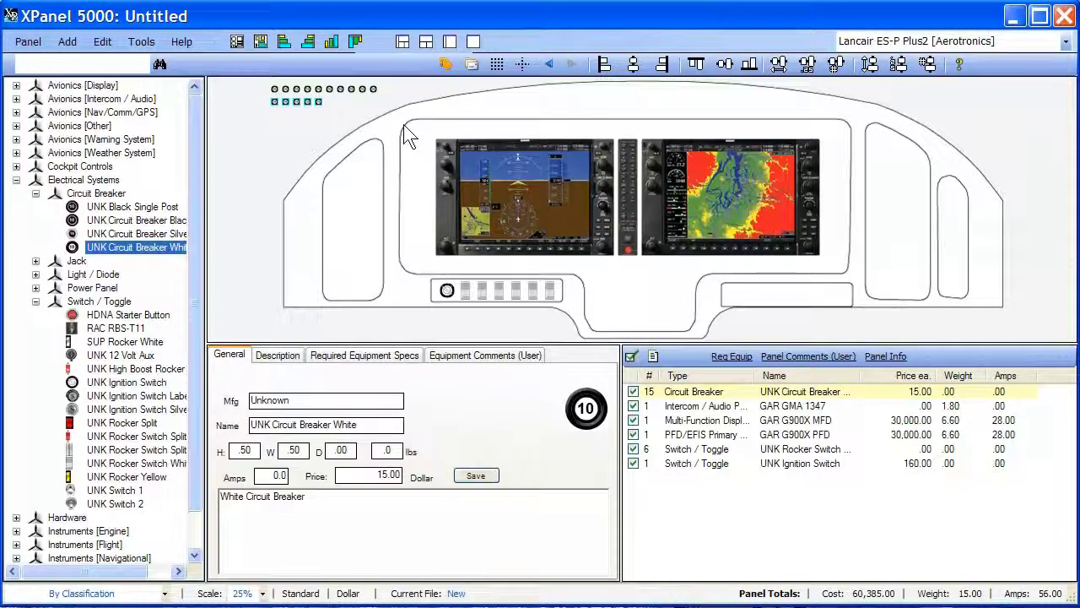
pyautogui.click(342, 103)
pyautogui.moveTo(338, 93); pyautogui.dragTo(325, 122)
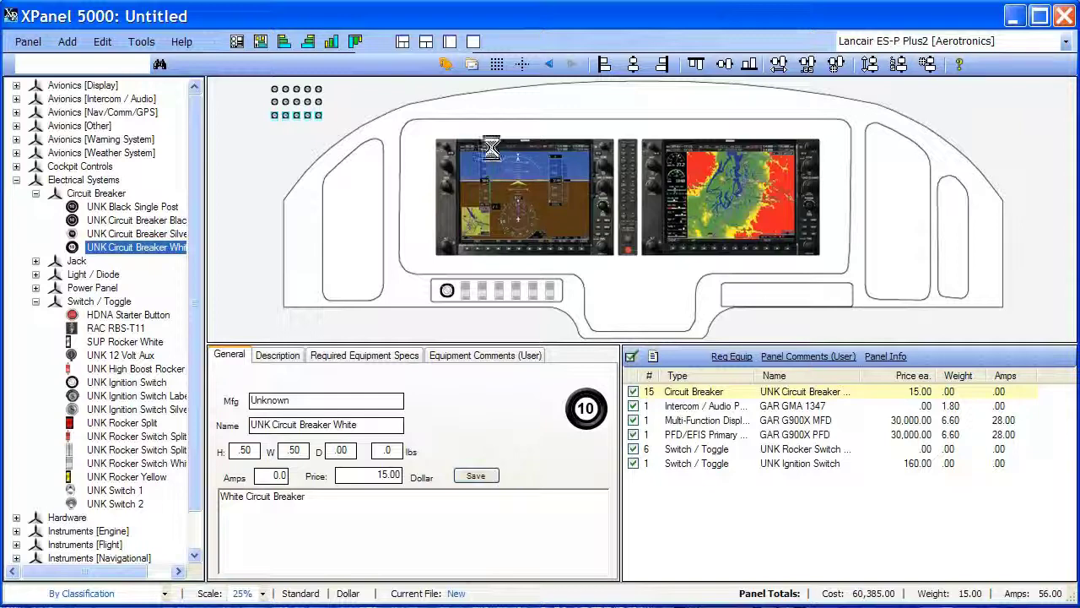
pyautogui.moveTo(257, 88); pyautogui.dragTo(924, 292)
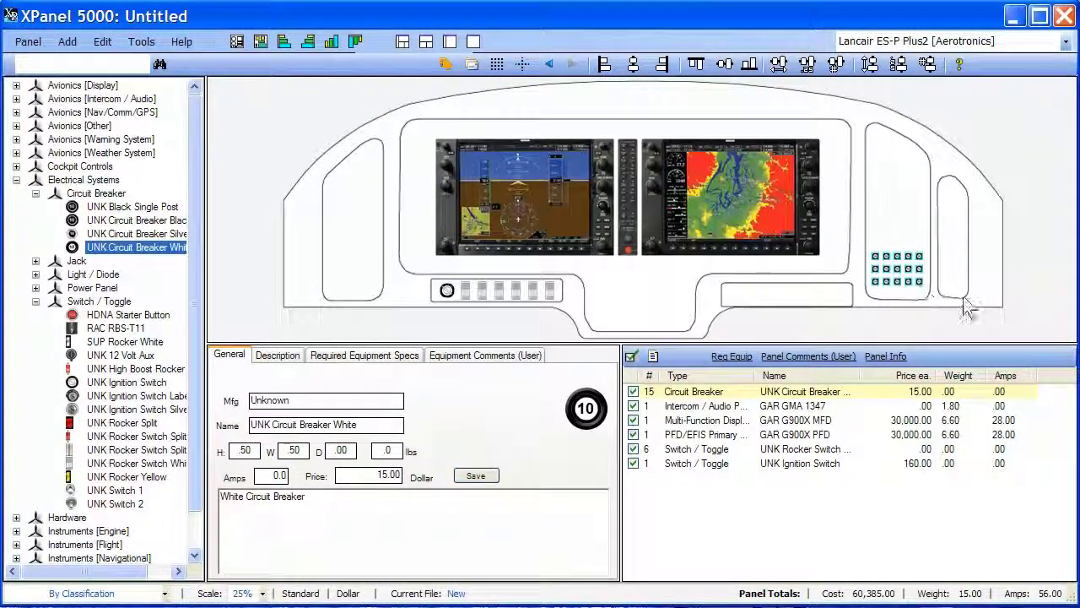
pyautogui.click(996, 139)
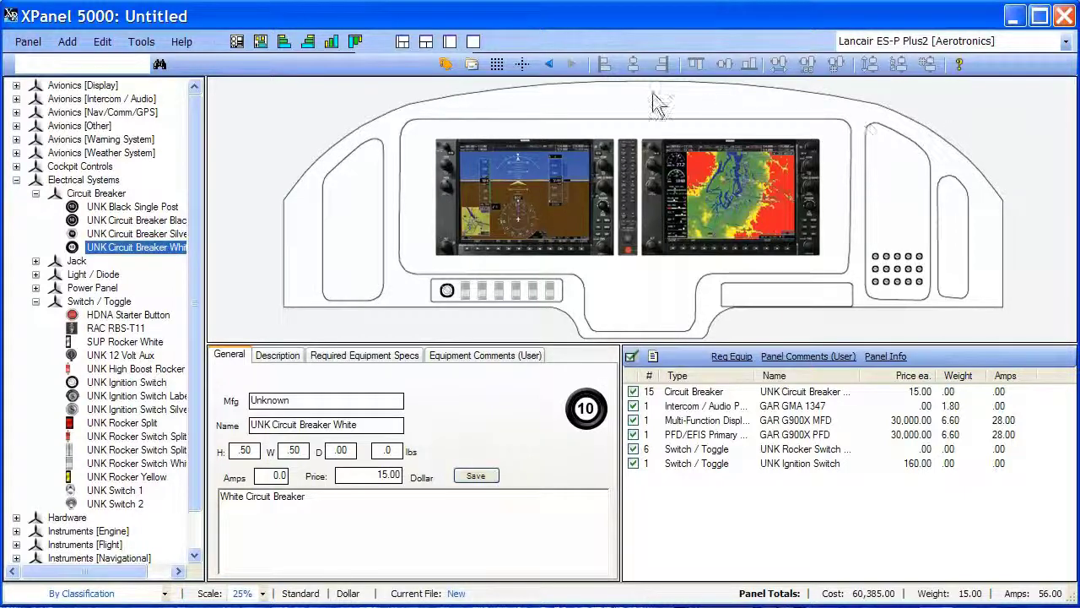
# Create a label with the text NXP5K in the Label Maker, save it, and close the Label Maker.
pyautogui.click(445, 63)
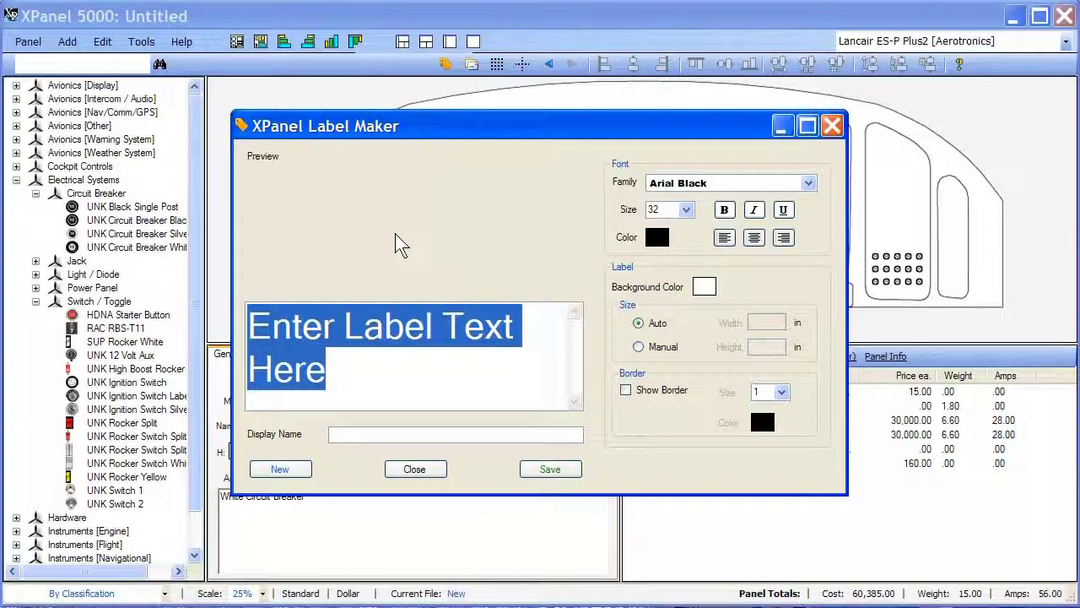
pyautogui.write('N')
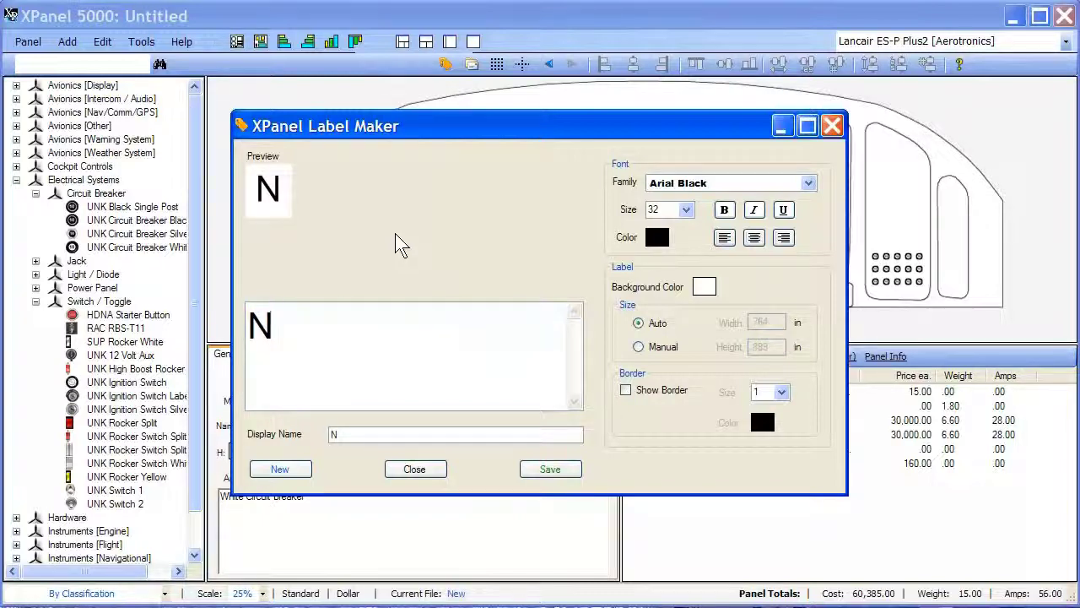
pyautogui.write('XP5')
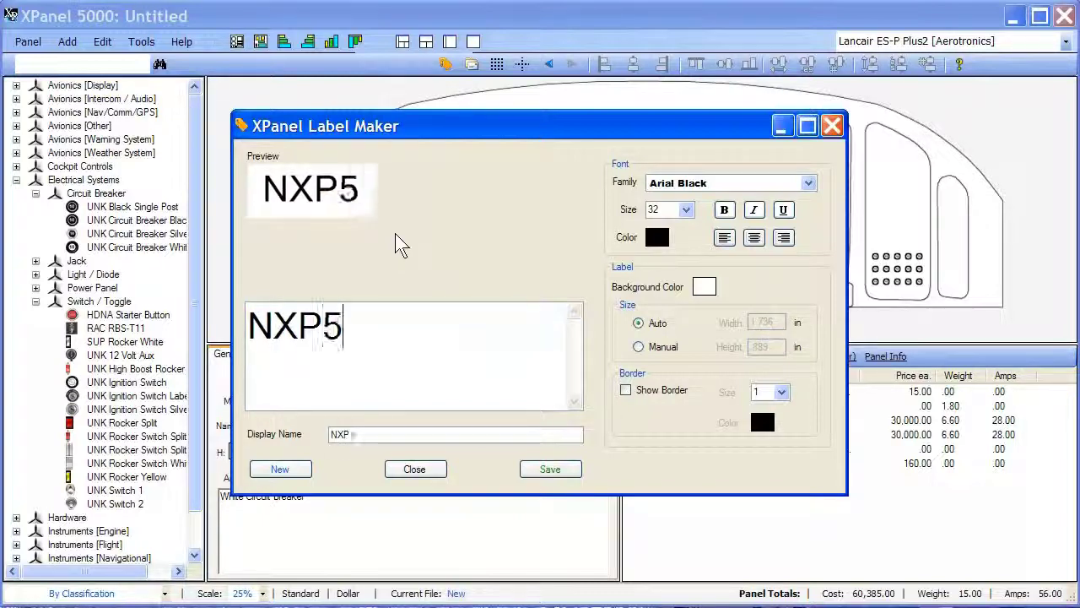
pyautogui.write('K')
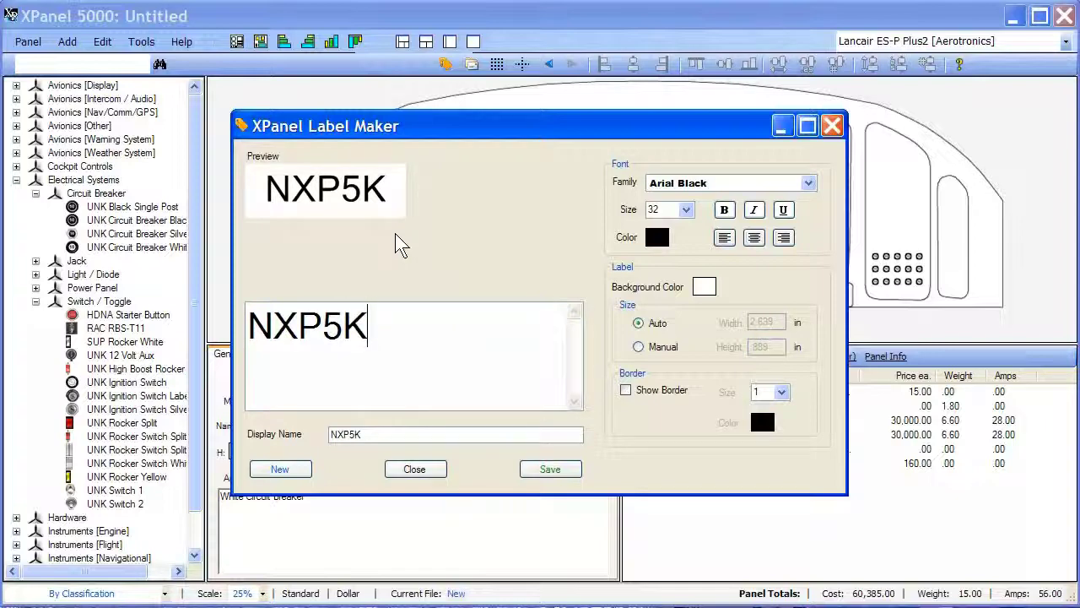
pyautogui.click(550, 475)
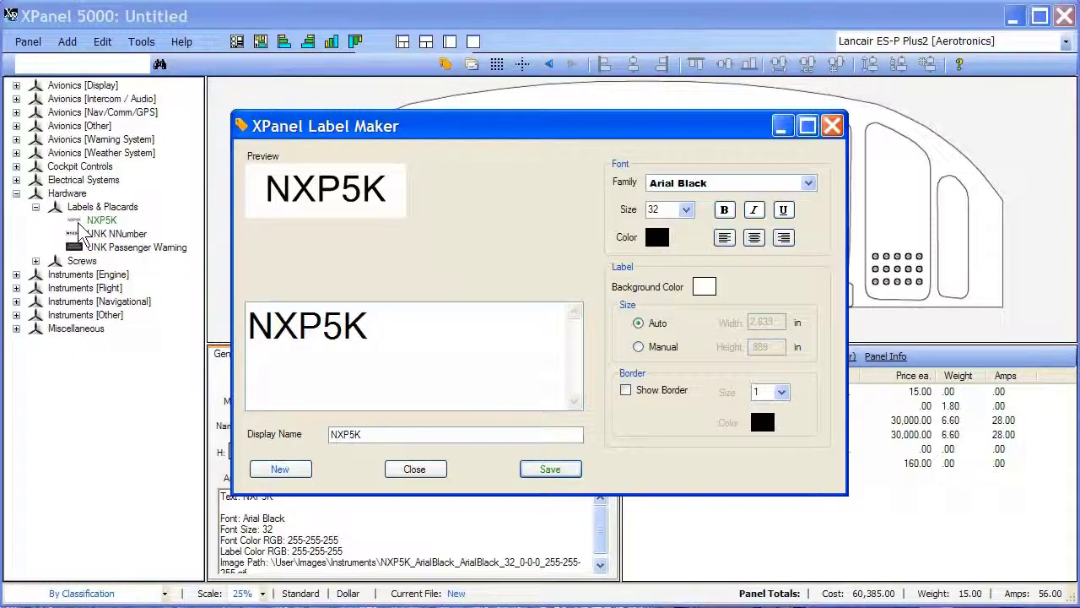
pyautogui.click(411, 471)
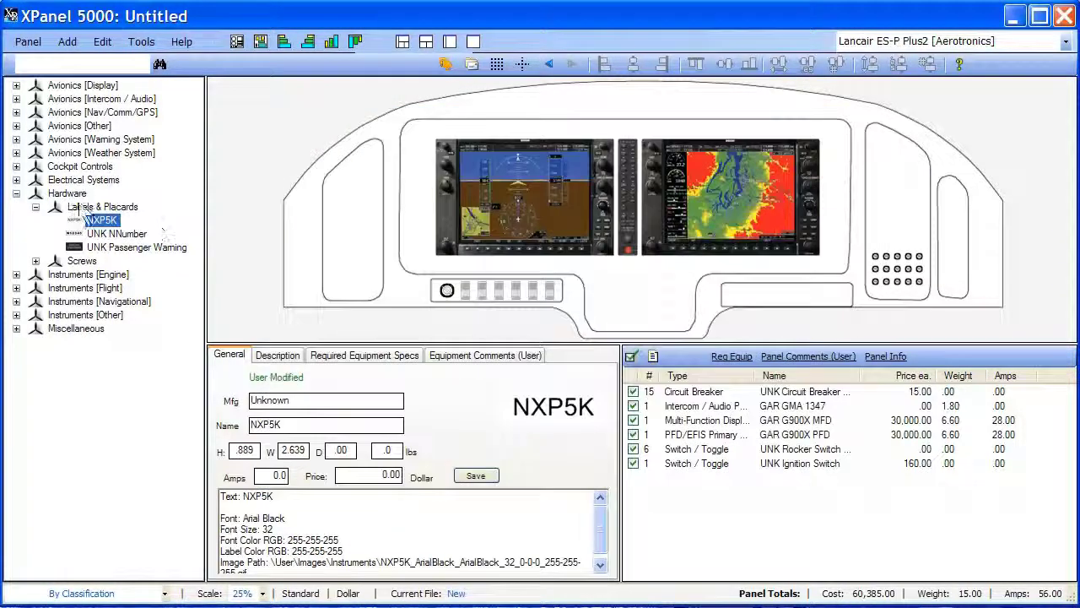
# Place the NXP5K label centrally above the audio panel, nudge it slightly down, and clear the selection.
pyautogui.moveTo(93, 221); pyautogui.dragTo(625, 98)
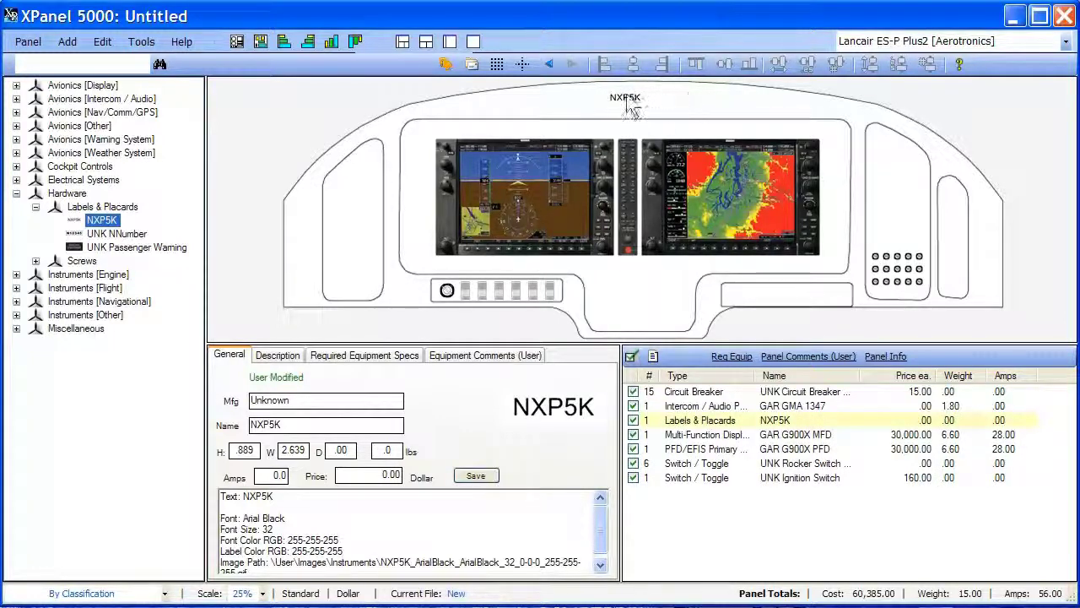
pyautogui.click(625, 99)
pyautogui.press('Down')
pyautogui.press('Down')
pyautogui.press('Down')
pyautogui.press('Down')
pyautogui.press('Down')
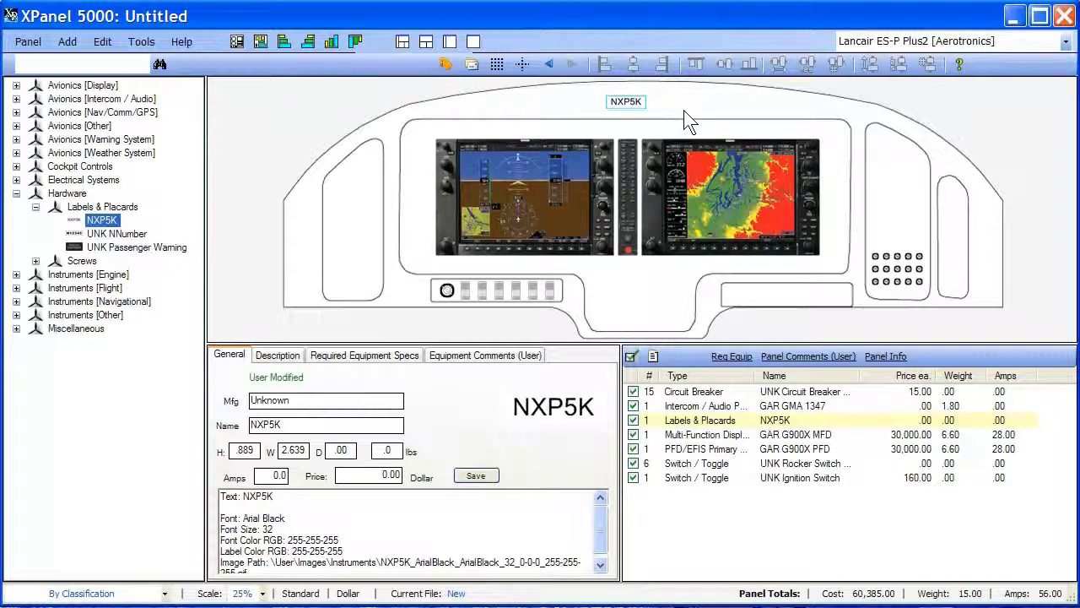
pyautogui.click(687, 122)
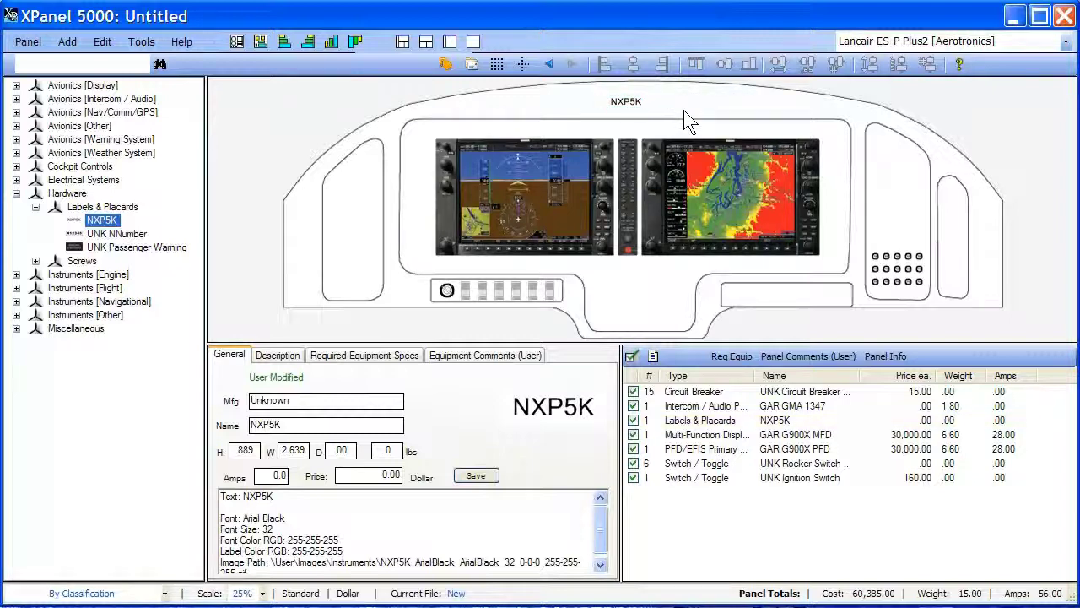